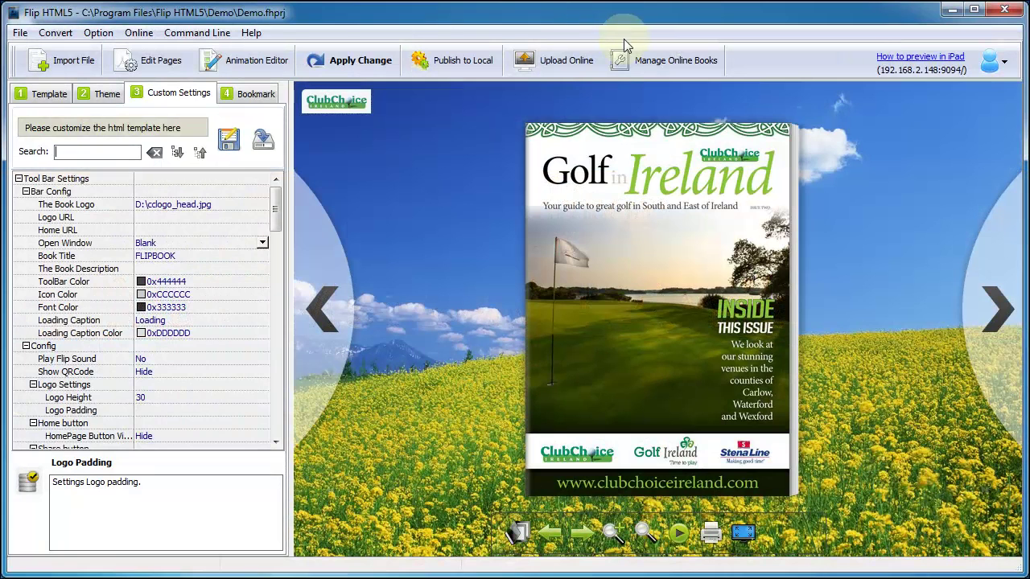
Step: Start editing the pages of the book and sign in with the existing account using the saved credentials
left_click(157, 67)
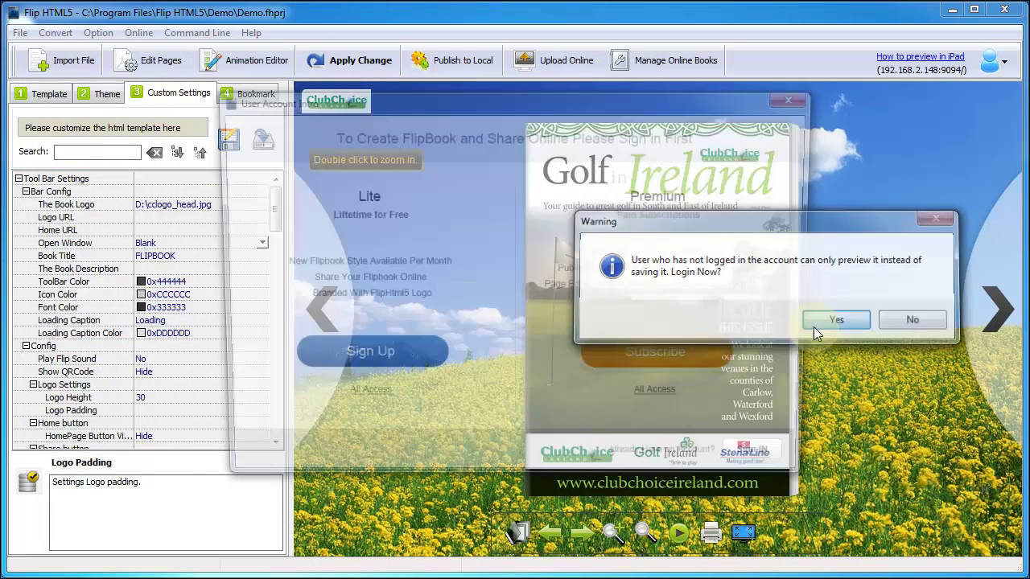
left_click(833, 321)
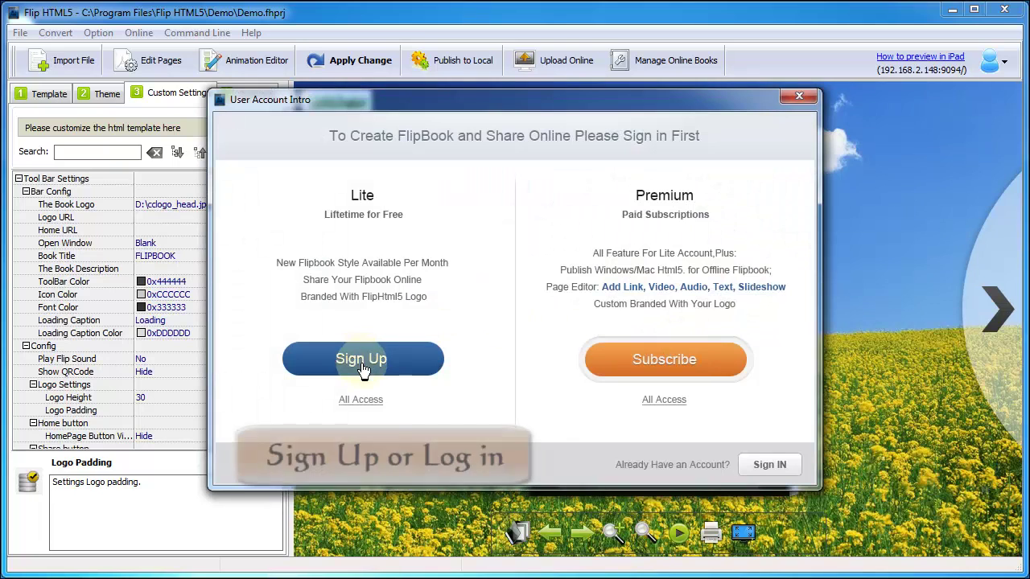
left_click(769, 466)
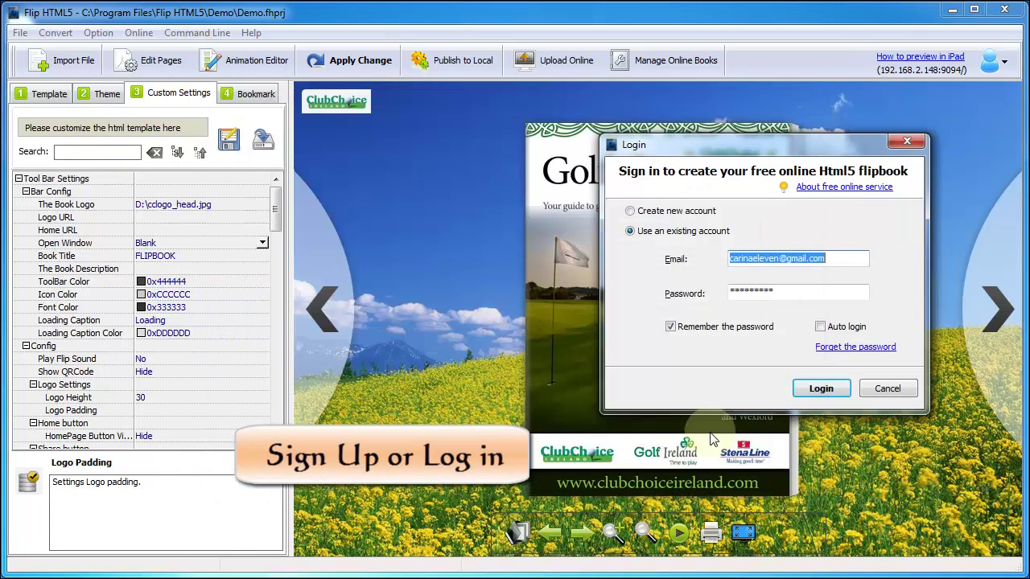
left_click(793, 396)
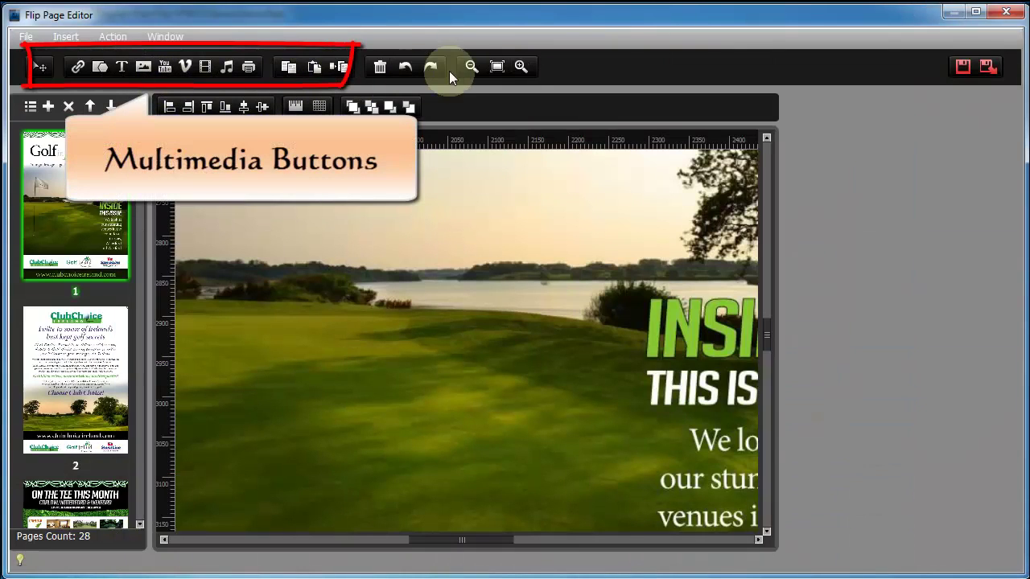
Step: Draw a link area about 960 × 73 over the website address in the black band on page 2
left_click(473, 69)
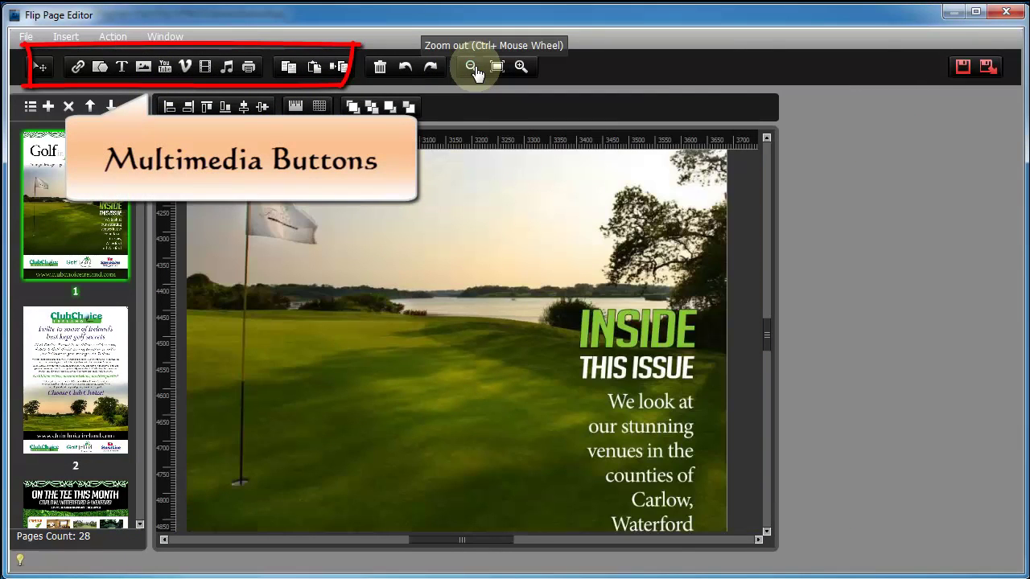
left_click(473, 69)
left_click(72, 353)
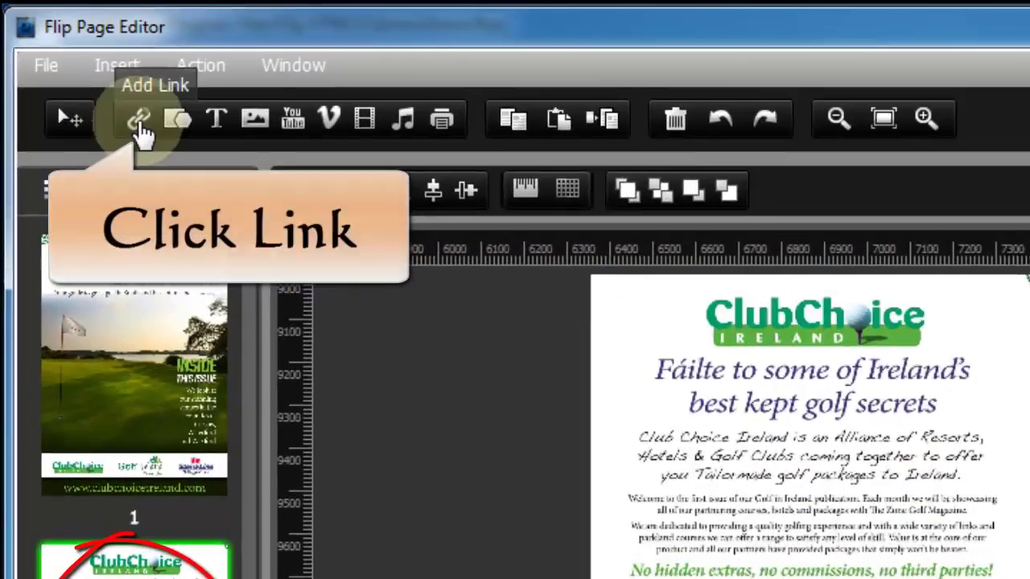
left_click(93, 79)
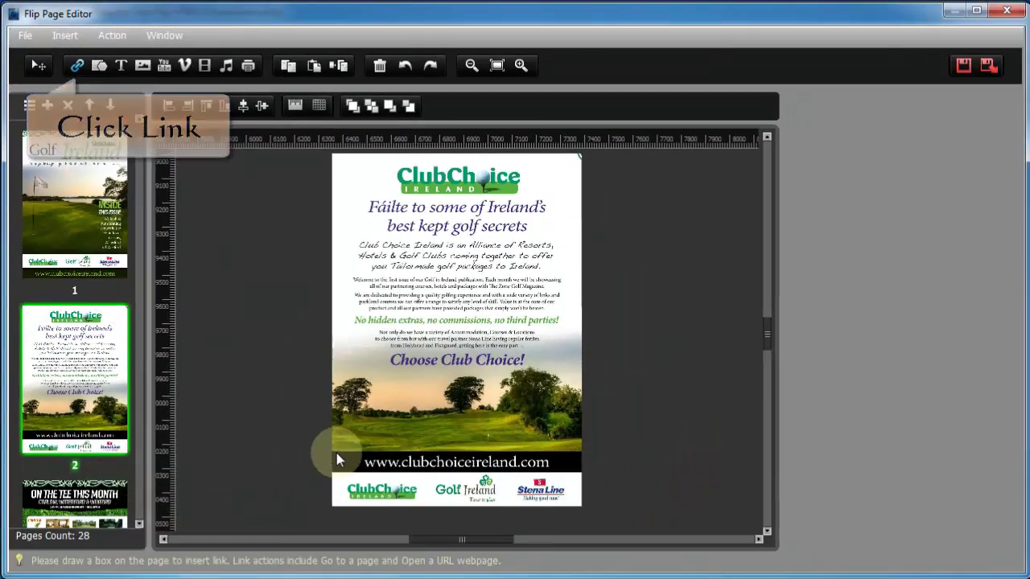
left_click_drag(336, 453, 569, 474)
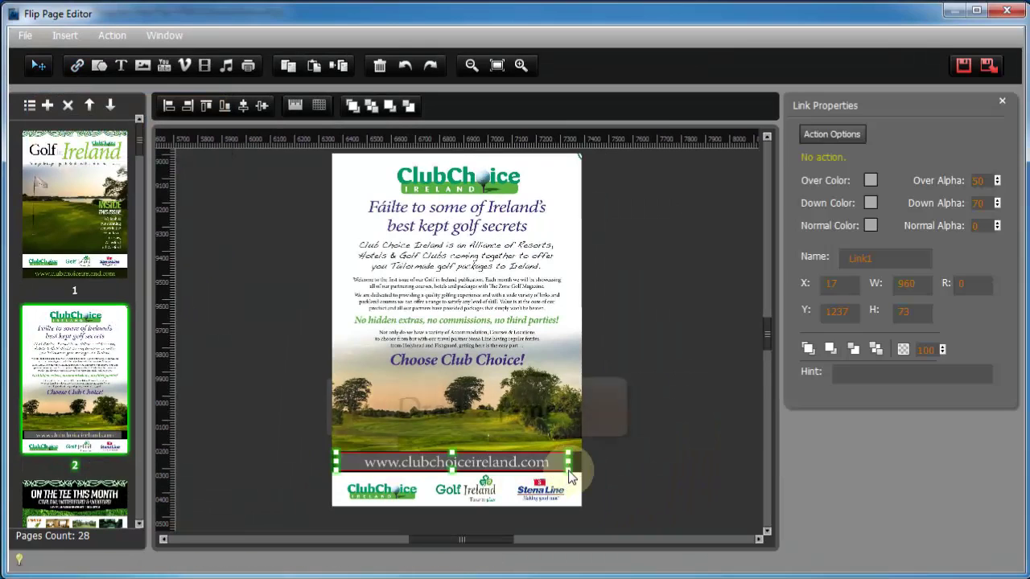
Step: Name the link "Go Homepage" and set its over color to pale green (RGB 151, 190, 158)
left_click(859, 258)
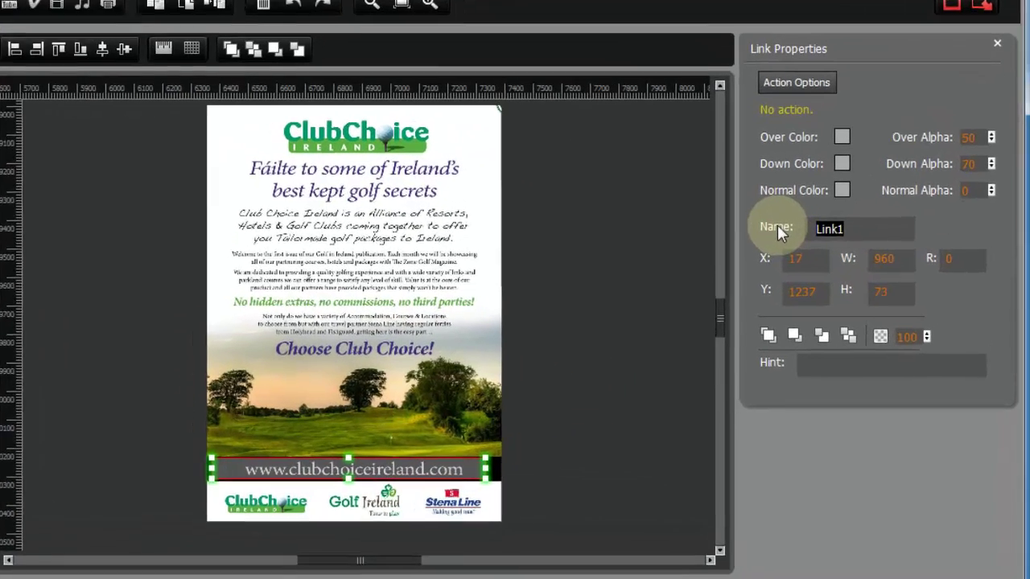
type("Go Homepage")
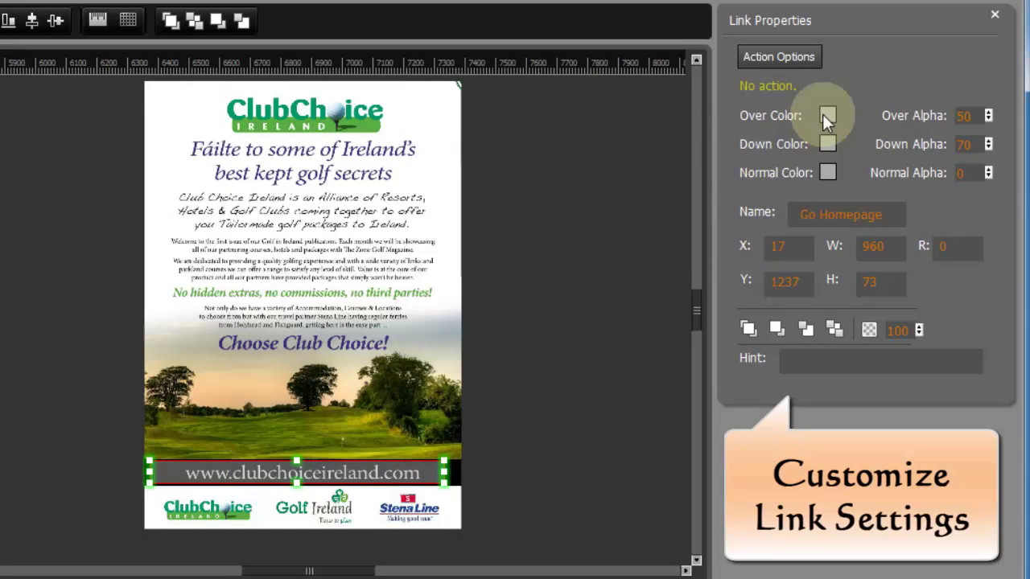
left_click(827, 115)
left_click(761, 216)
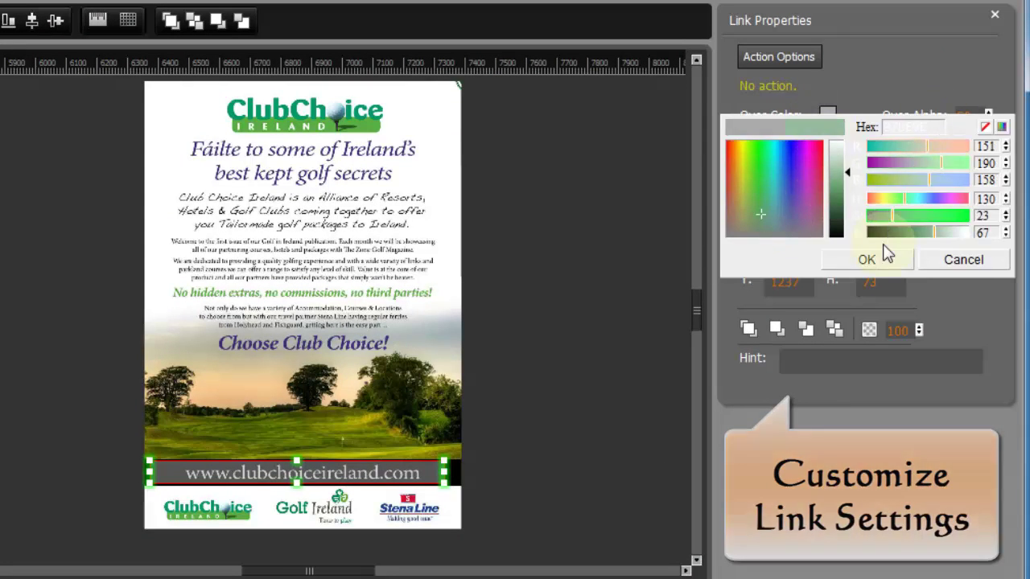
left_click(867, 259)
left_click(778, 57)
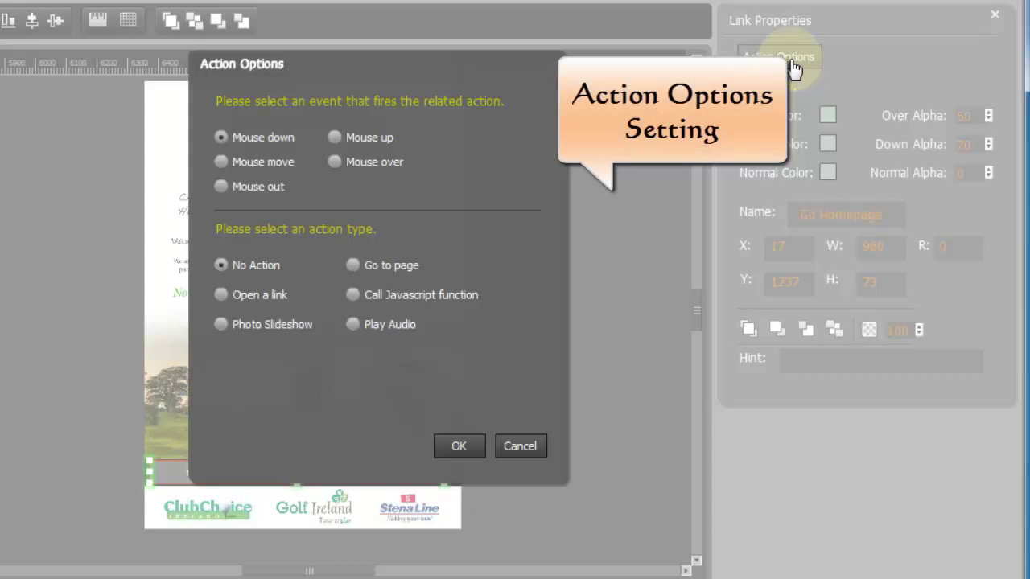
left_click(389, 269)
left_click(262, 296)
left_click(365, 302)
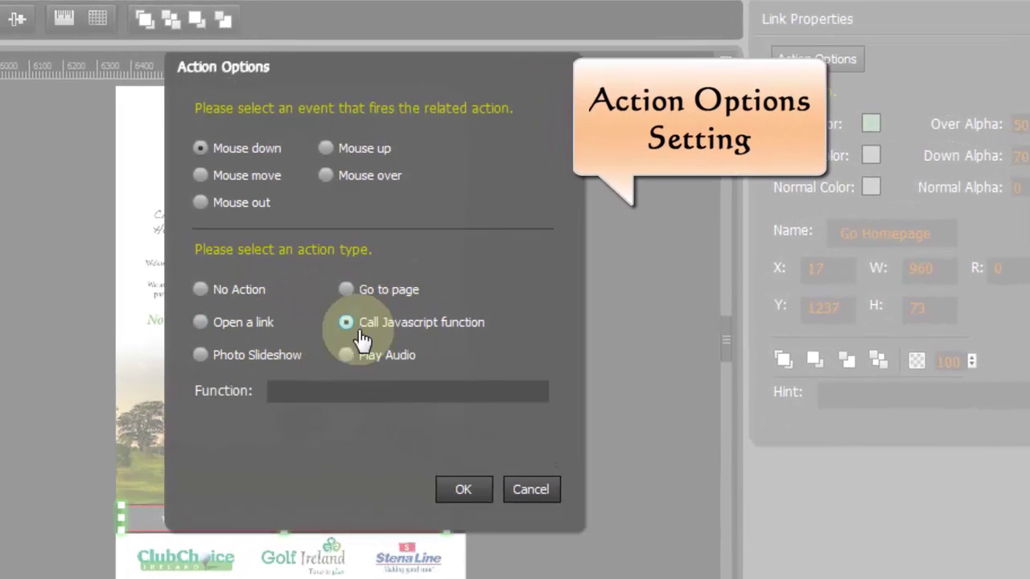
left_click(346, 355)
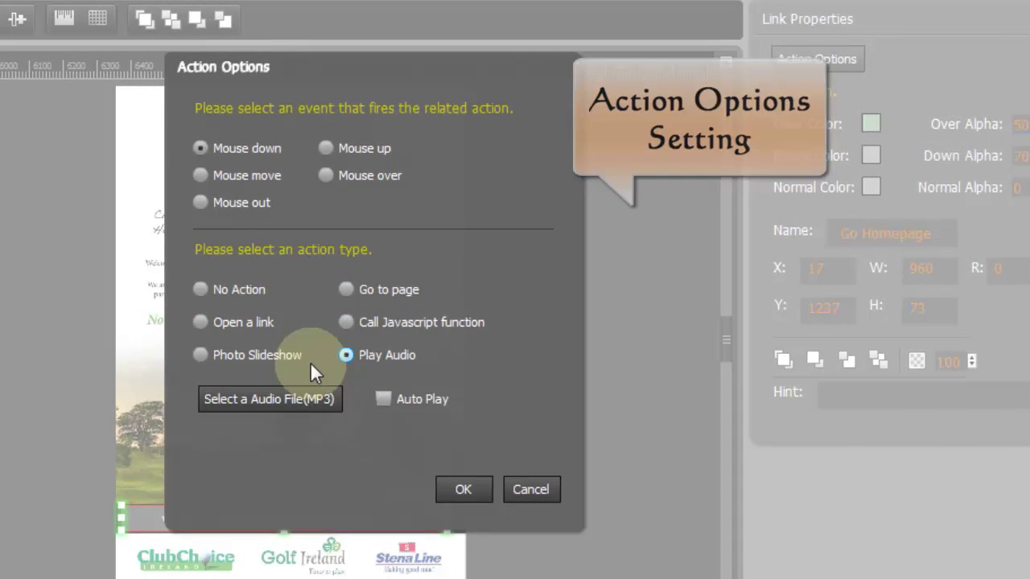
left_click(201, 322)
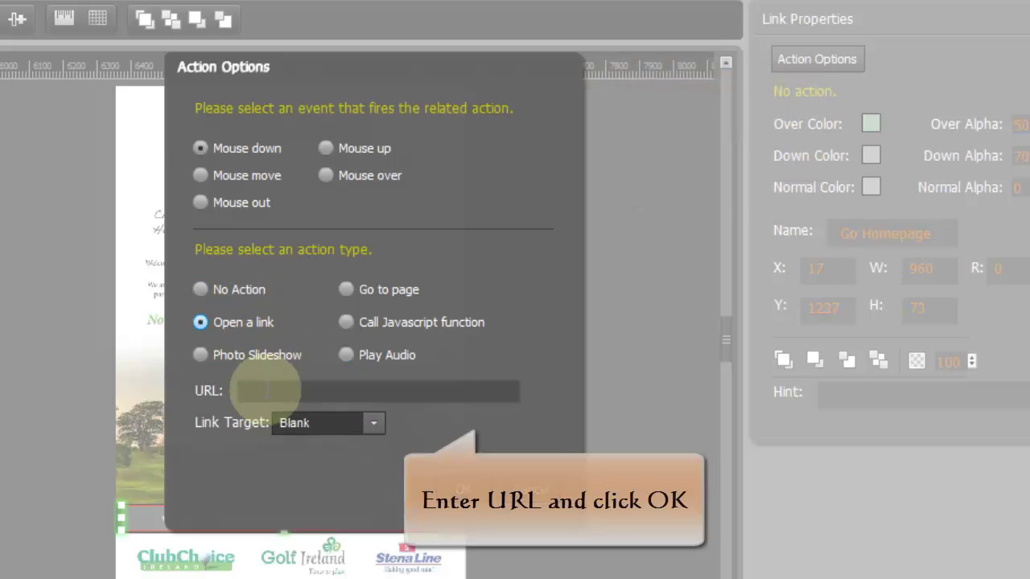
type("http://www.clubchoiceireland.com/site/")
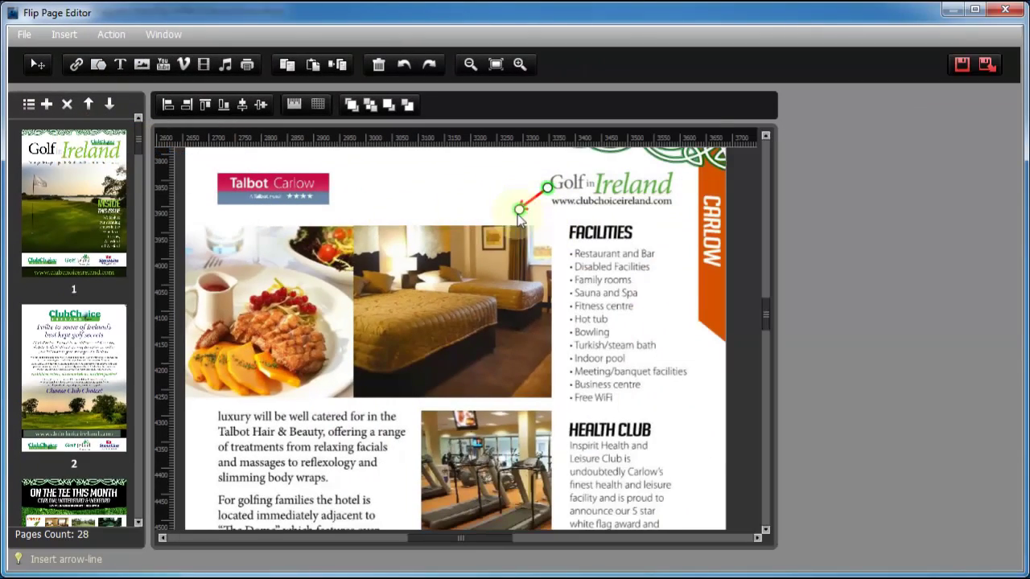
Step: Draw a solid single arrow from the Golf in Ireland logo to the bedroom photo, from about (450, 69) to (390, 141)
left_click(498, 248)
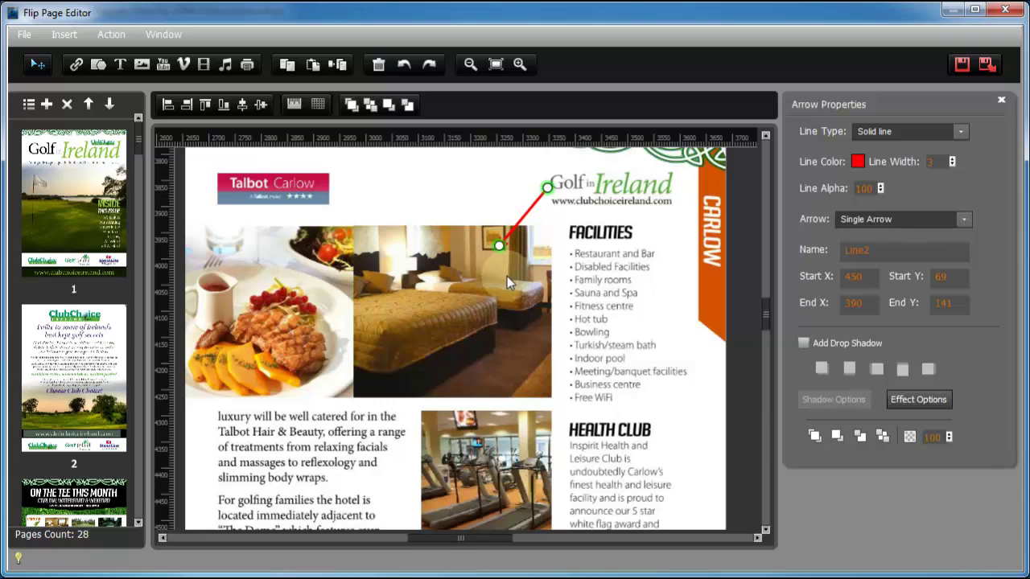
left_click(904, 222)
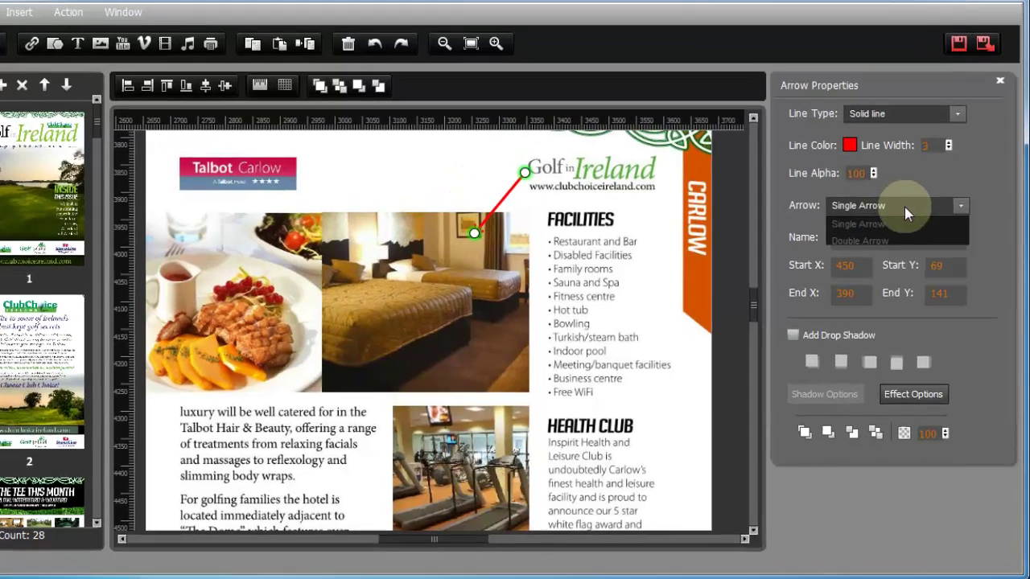
left_click(900, 219)
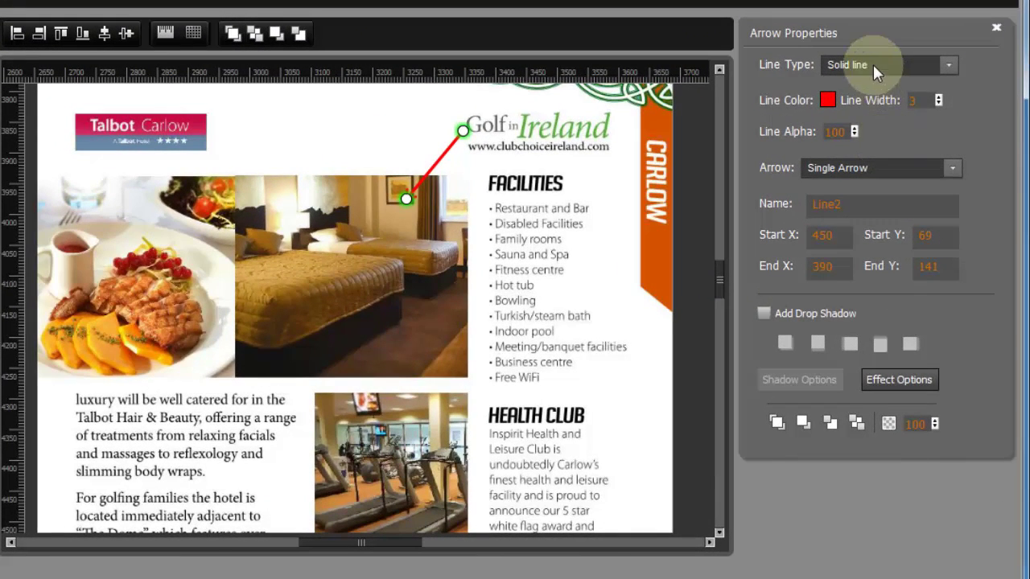
left_click(872, 64)
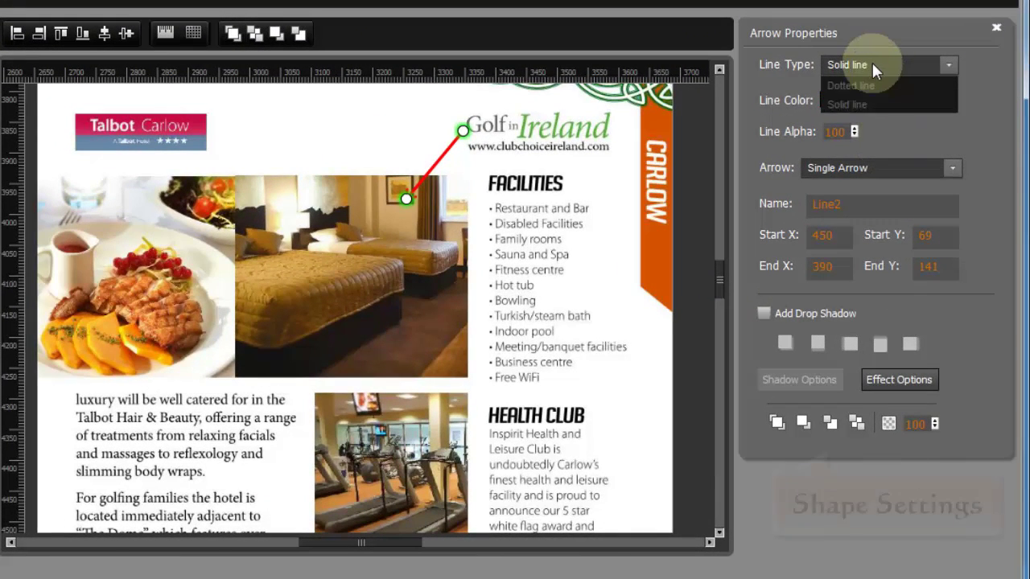
left_click(862, 67)
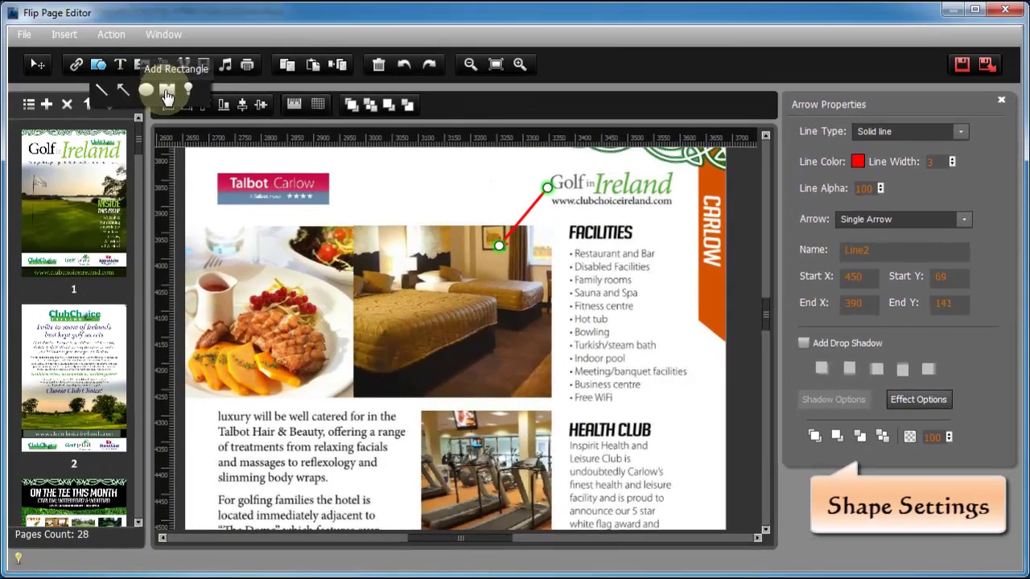
Step: Draw a rectangle about 155 × 51 over the FACILITIES heading, leaving its action options unset
left_click(98, 64)
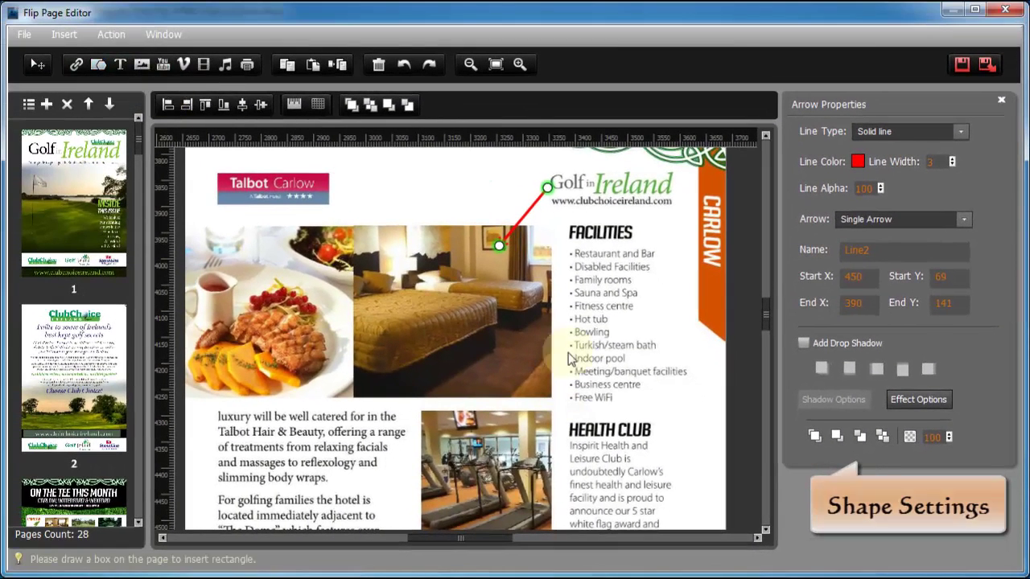
left_click_drag(561, 217, 642, 245)
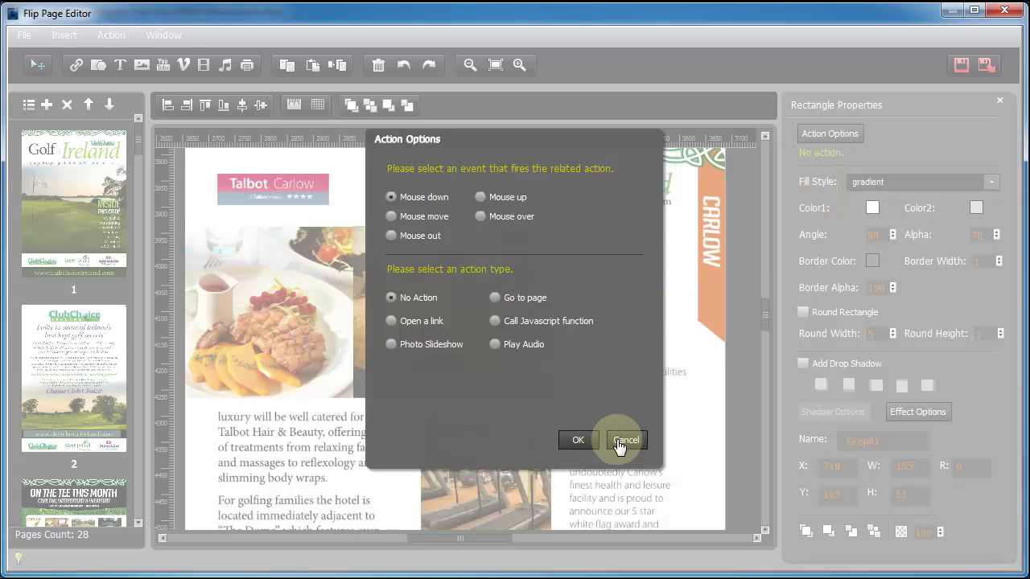
left_click(625, 441)
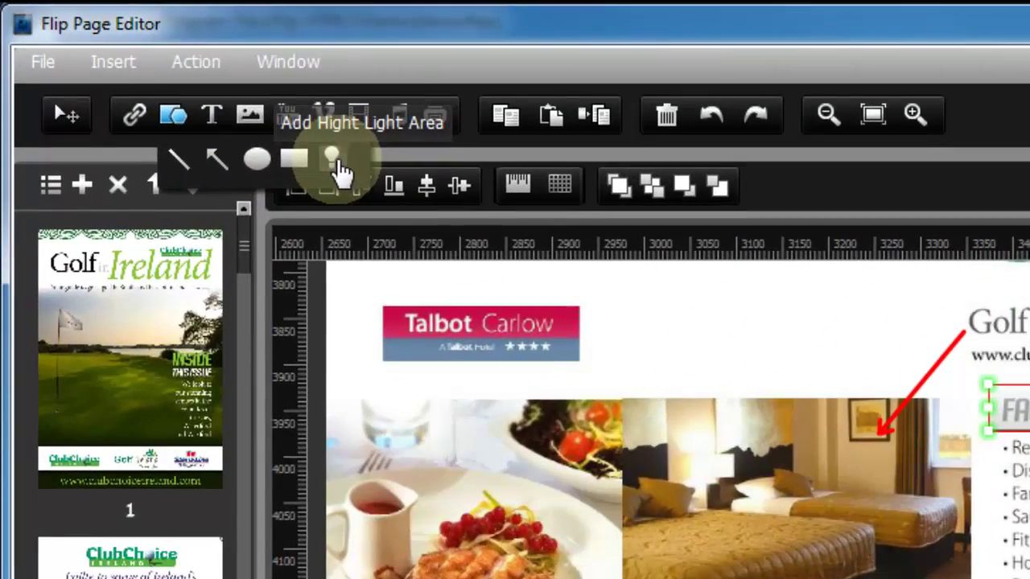
Step: Draw a highlight area around the LOCATION heading and the paragraph below it
left_click(188, 89)
scroll(764, 338, "down", 5)
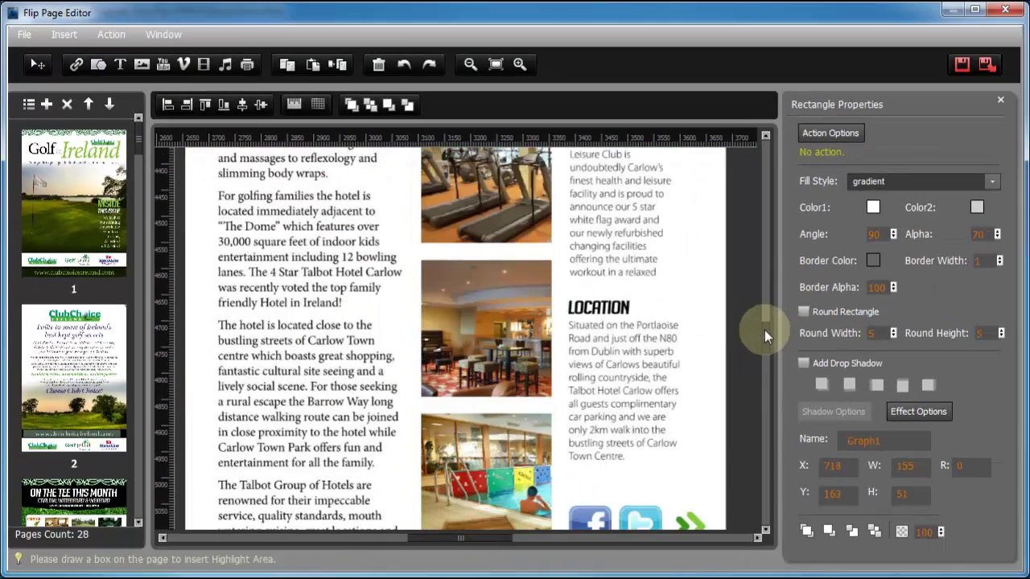
left_click(567, 304)
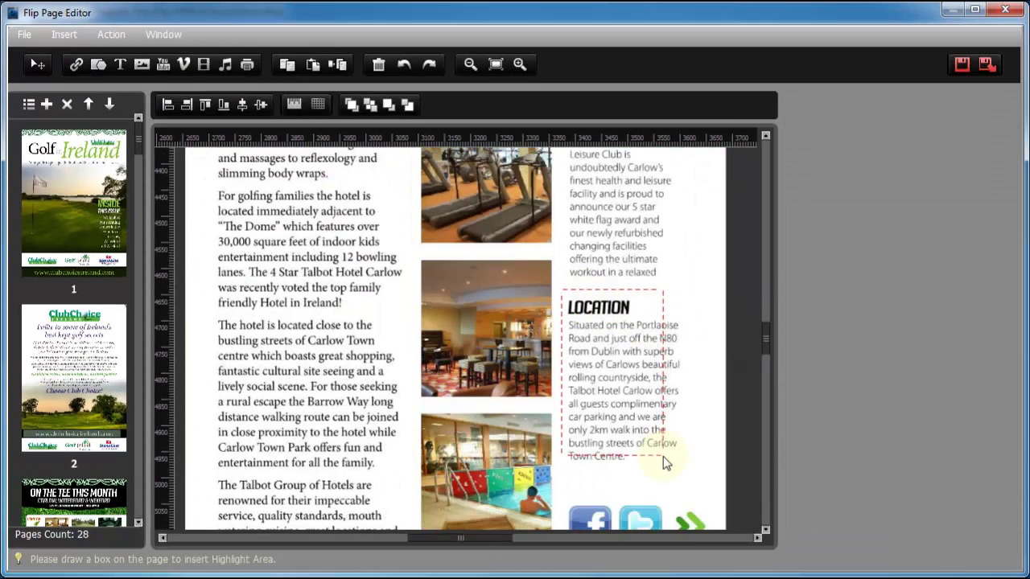
left_click_drag(688, 471, 696, 469)
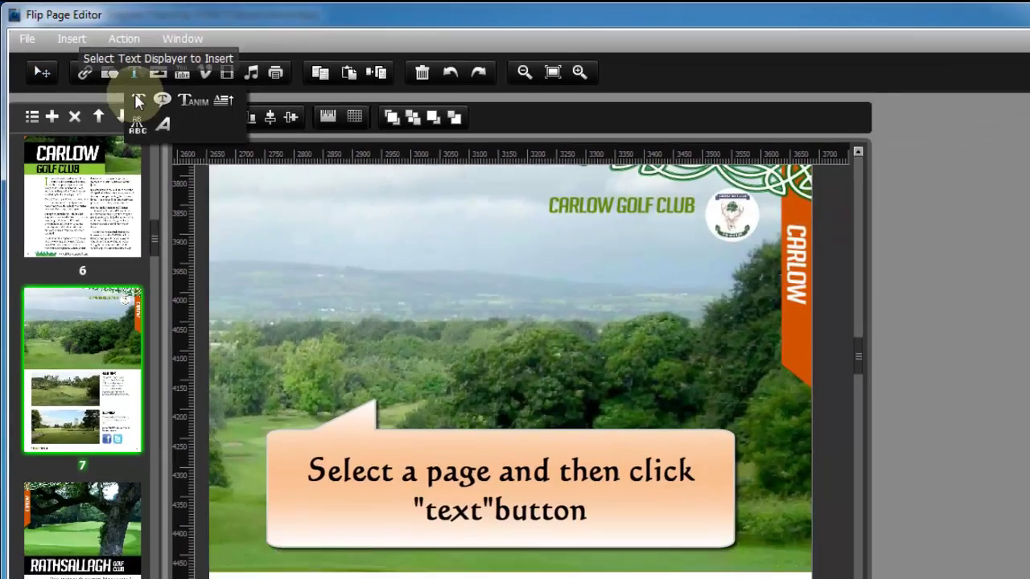
Step: Insert a text box on page 7's landscape photo and paste the text about Club Choice Ireland offering Tailormade golf packages to Ireland
left_click(187, 102)
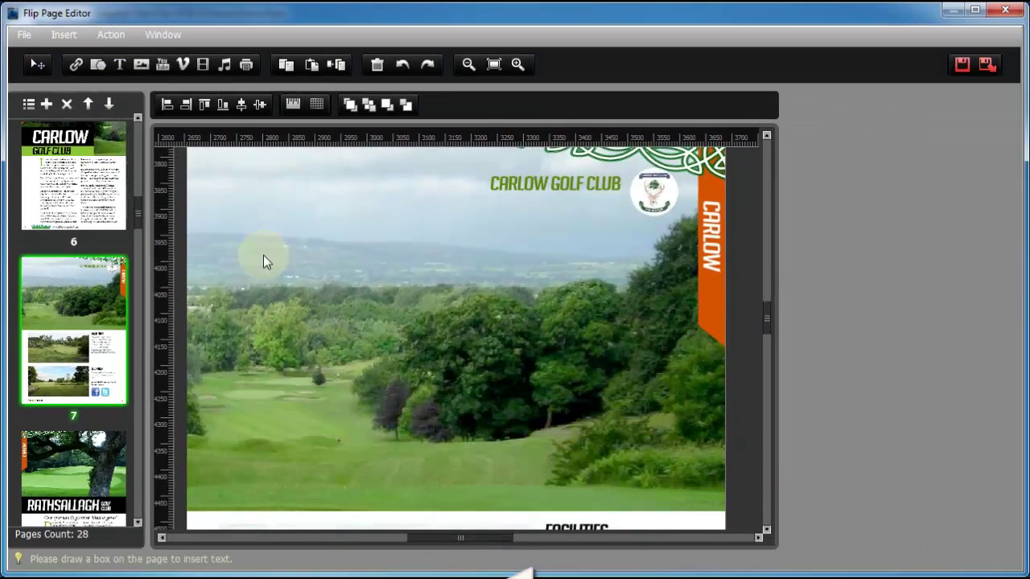
left_click(416, 411)
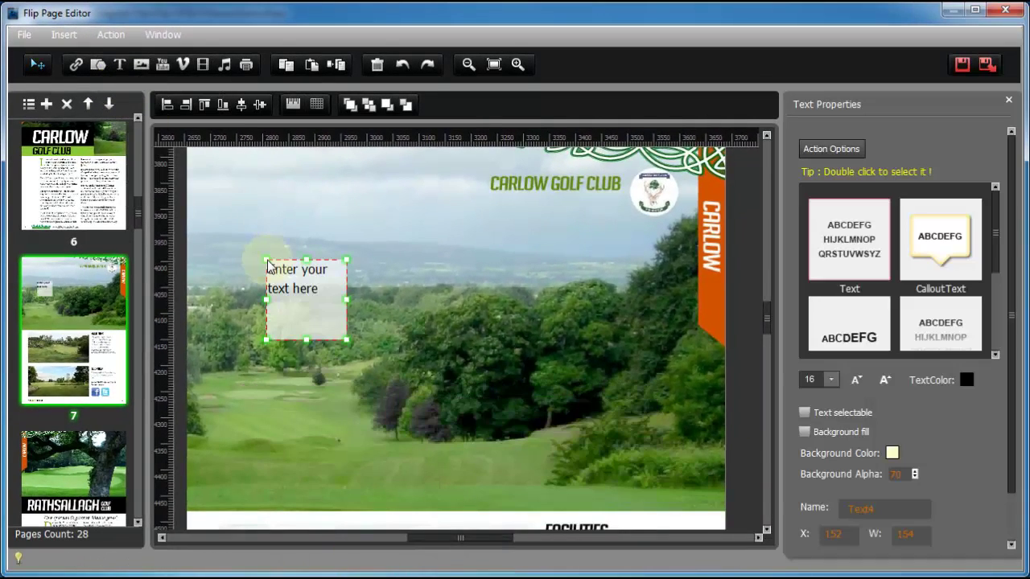
double_click(326, 292)
key("ctrl+v")
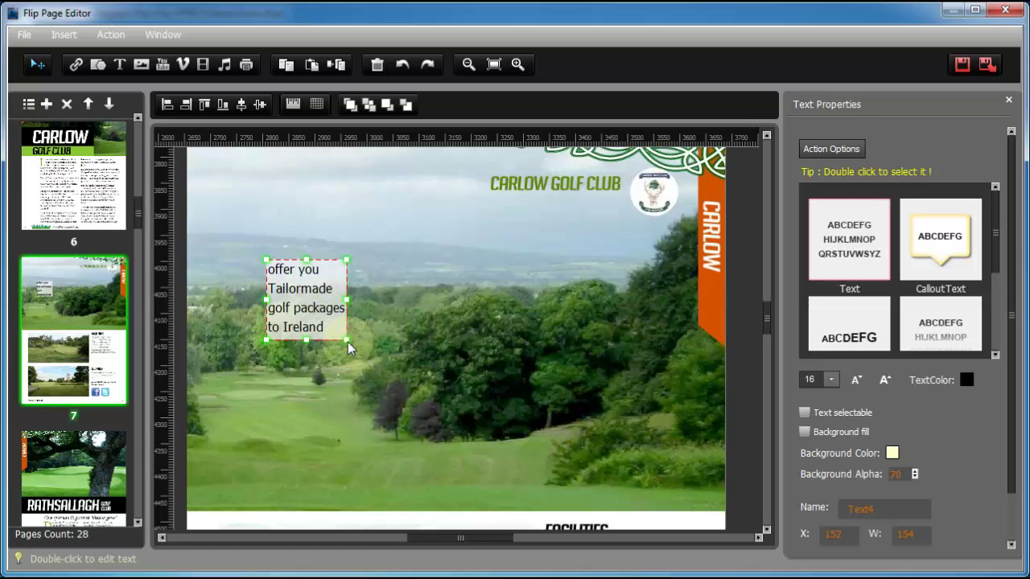
Step: Widen the text box to about 648 and move it toward the photo's upper left, to about X 29
left_click_drag(349, 347, 604, 363)
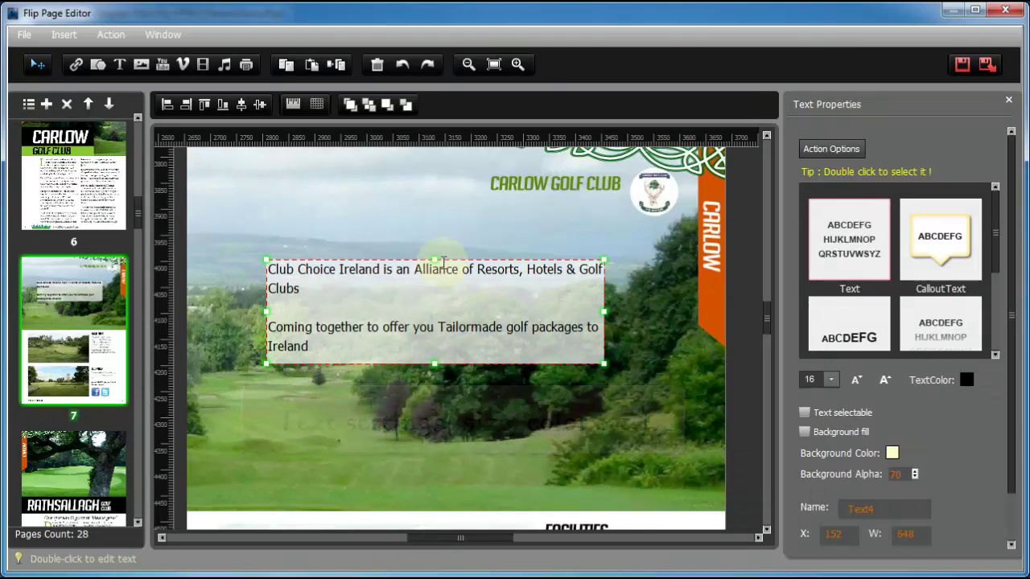
left_click_drag(451, 303, 385, 262)
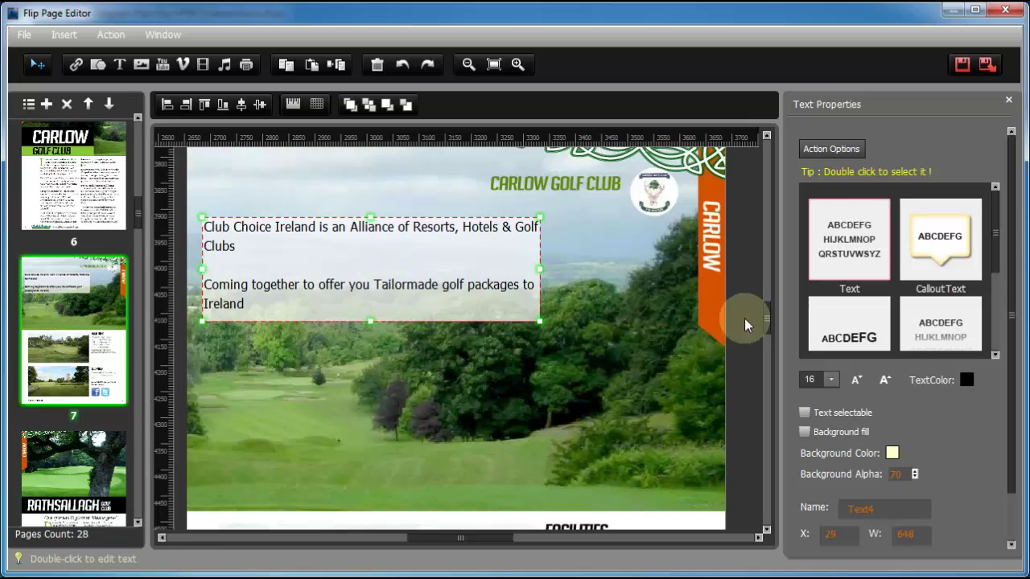
Step: Add a callout text box about 228 × 115 just above the FACILITIES heading on page 7
left_click_drag(765, 315, 756, 331)
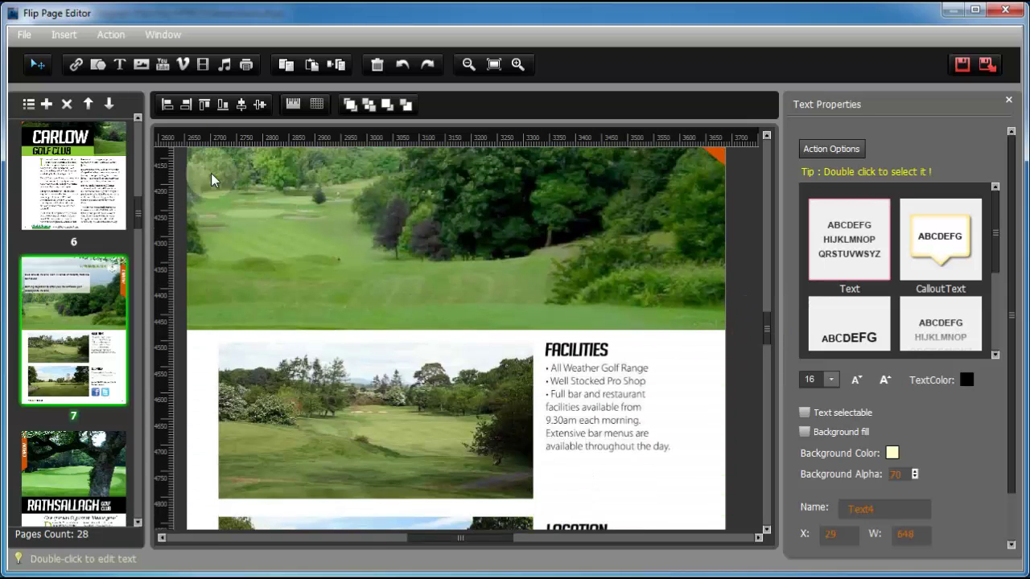
left_click(121, 66)
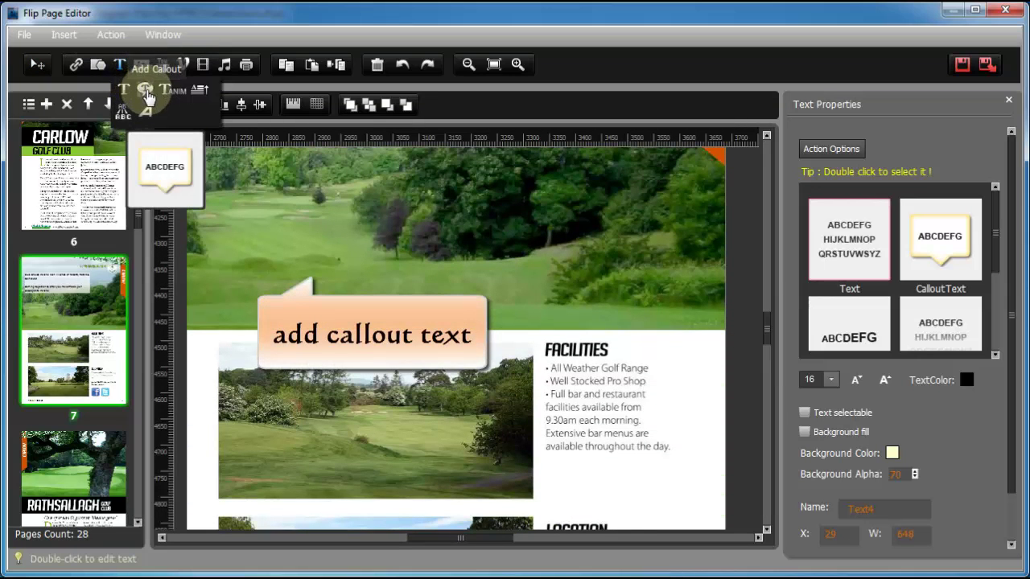
left_click(145, 92)
mouse_move(551, 268)
left_mouse_down()
mouse_move(613, 325)
mouse_move(658, 333)
left_mouse_up()
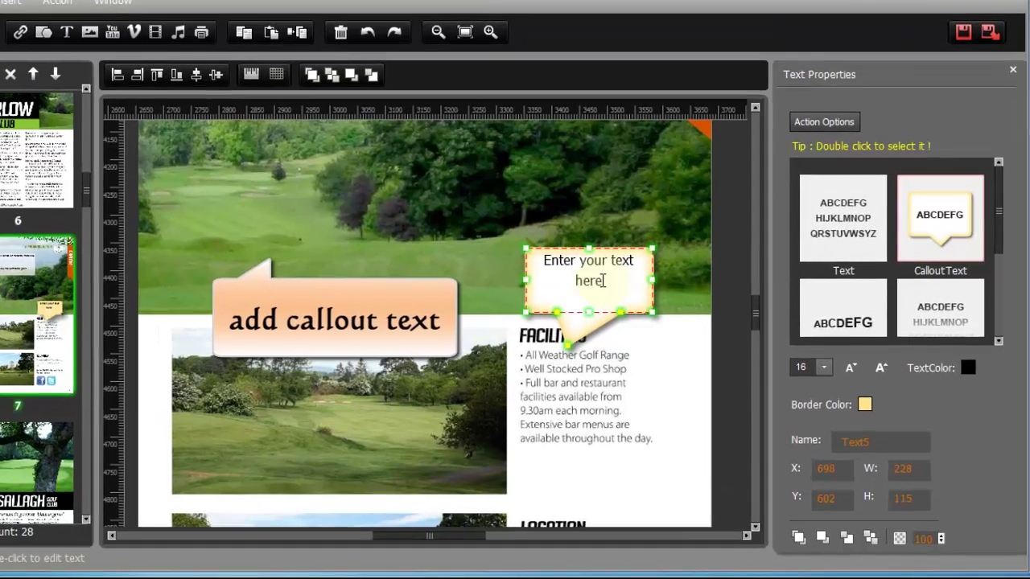
Step: Replace the callout's placeholder with "Coming together to offer you Tailormade golf packages to Ireland" and enlarge the callout toward its upper left
double_click(630, 300)
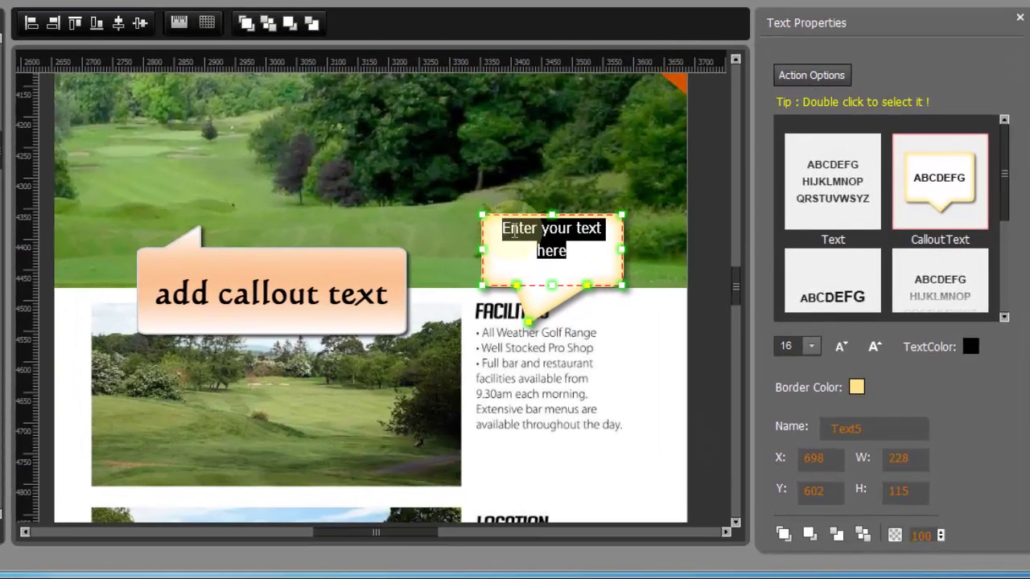
type("v")
left_click_drag(579, 233, 503, 230)
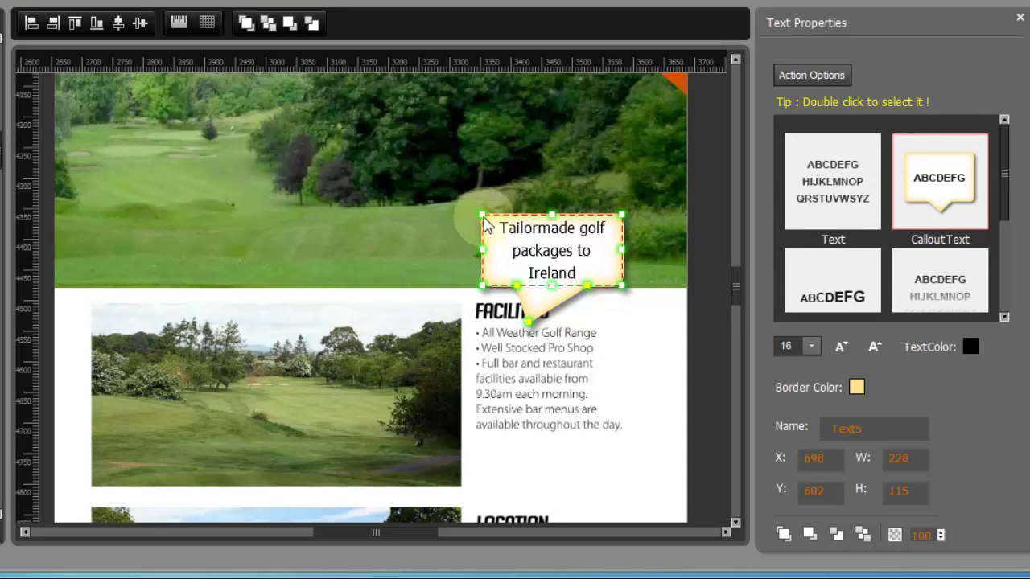
left_click_drag(483, 215, 372, 179)
left_click(526, 156)
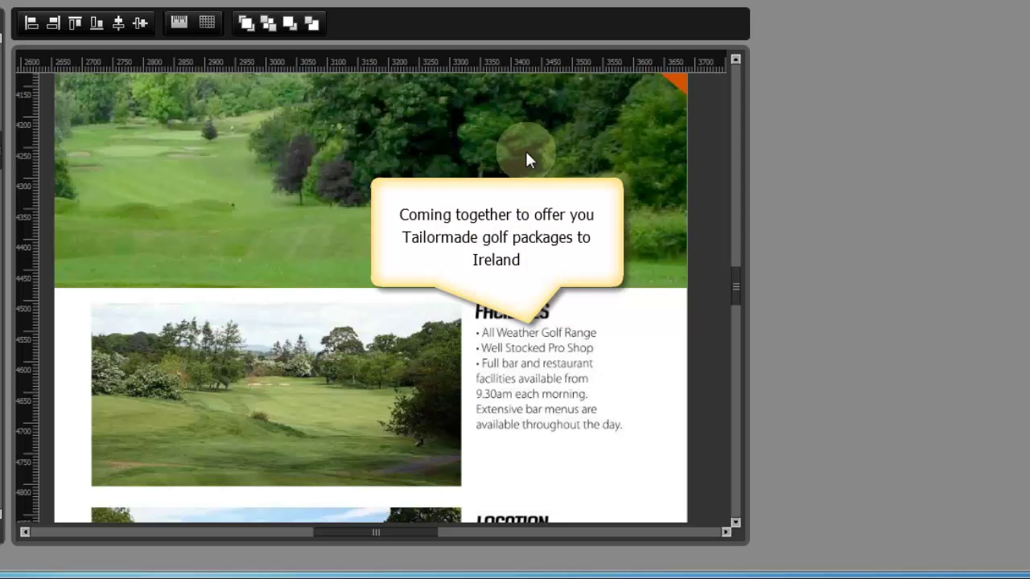
left_click_drag(529, 222, 543, 196)
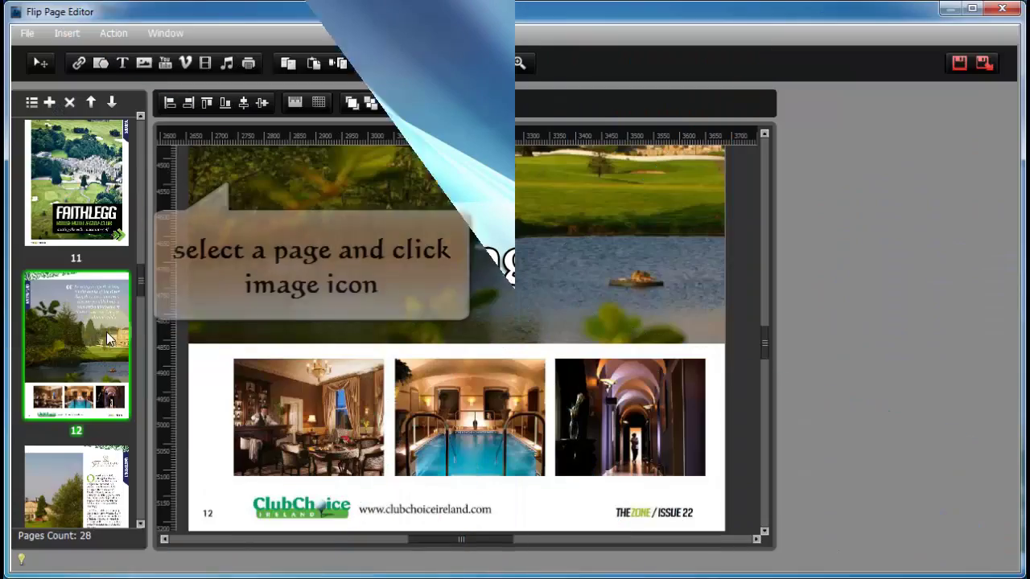
Step: Draw an image box about 286 × 223 over the dining room photo at the bottom of page 12
left_click(147, 66)
left_click(165, 97)
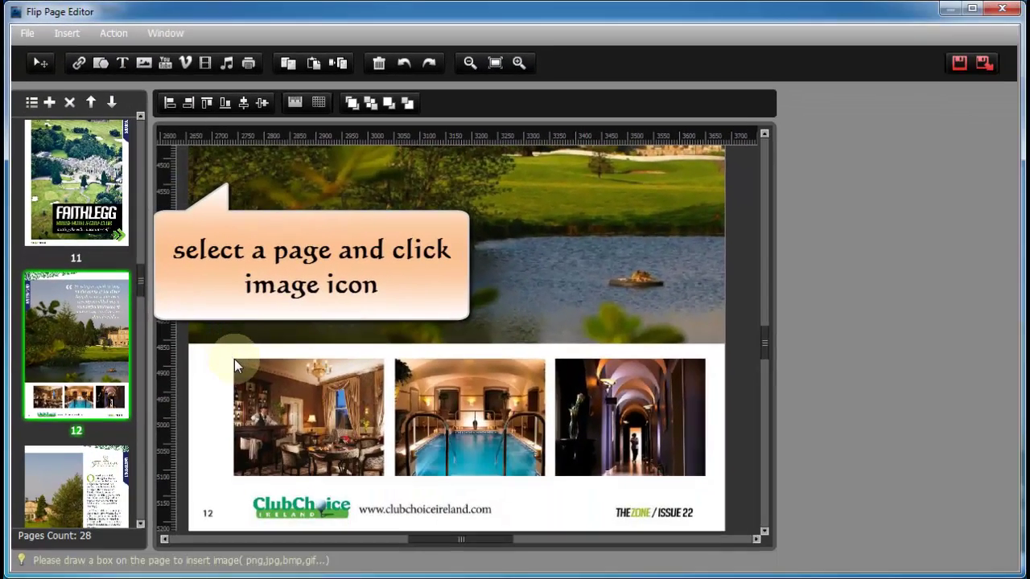
left_click_drag(234, 359, 383, 481)
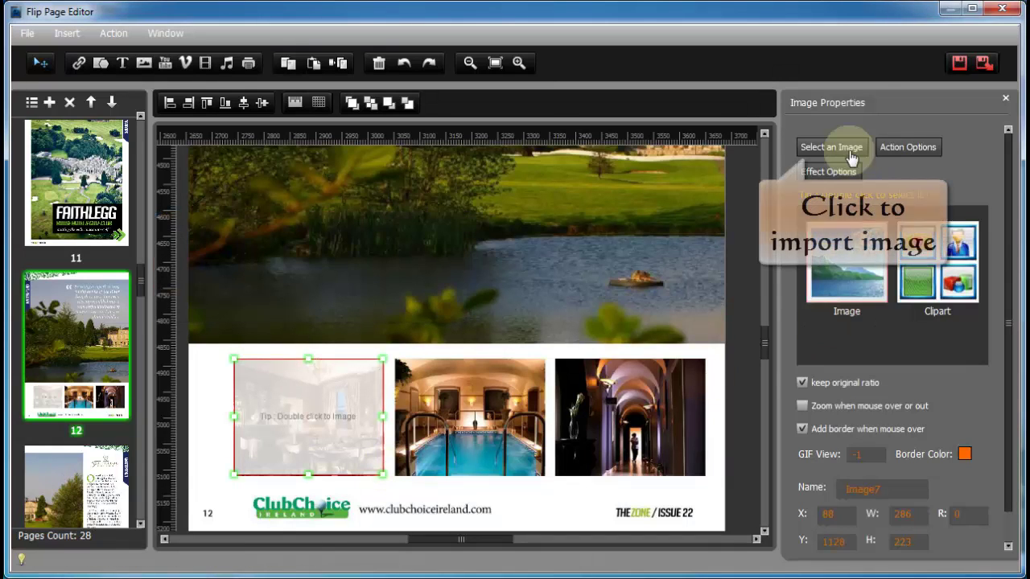
Step: Import picture 04 into the image box and enlarge it to about 292 × 230 to cover the dining room photo
left_click(837, 147)
left_click(733, 161)
left_click(816, 157)
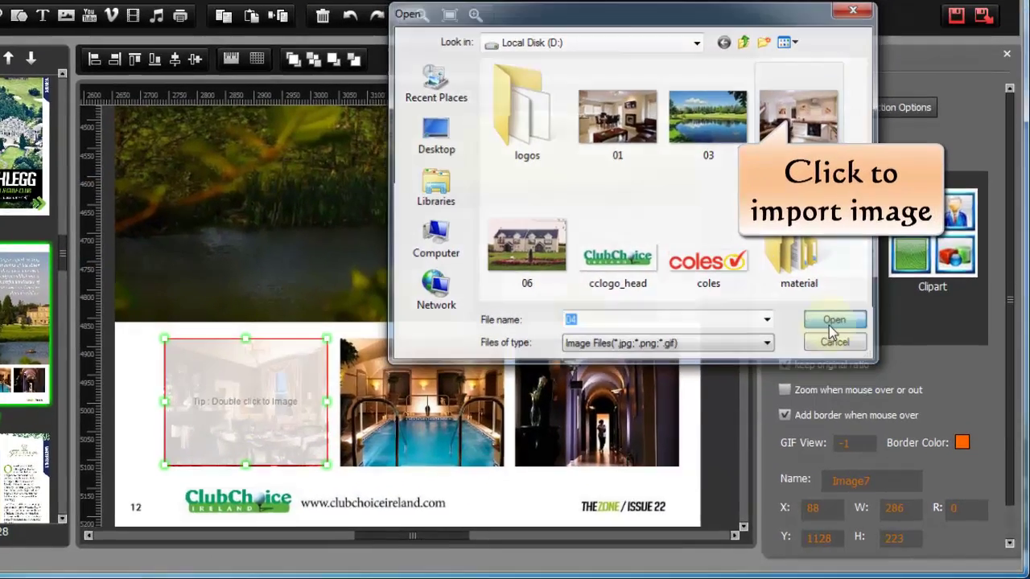
left_click(842, 332)
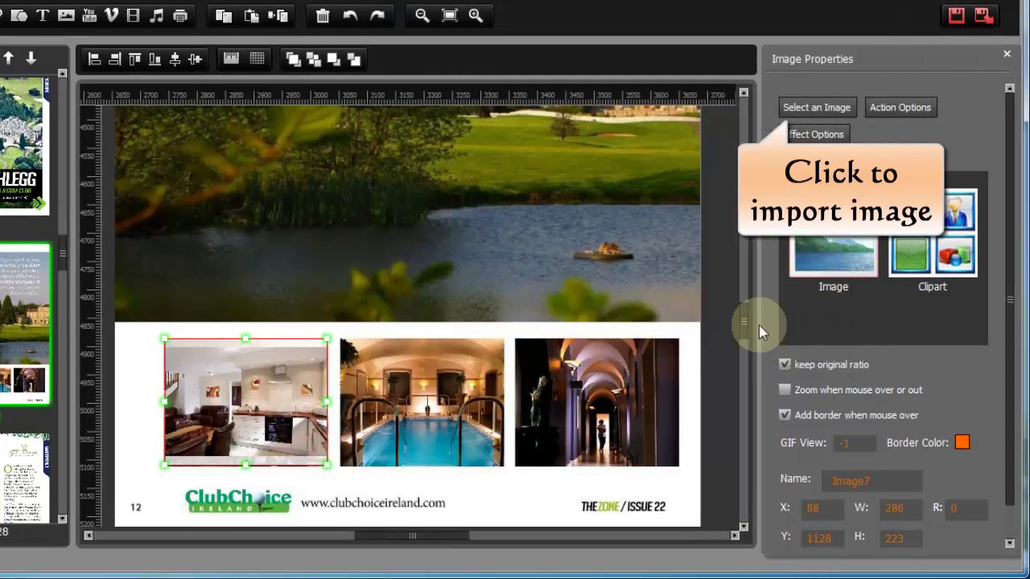
left_click_drag(168, 345, 162, 335)
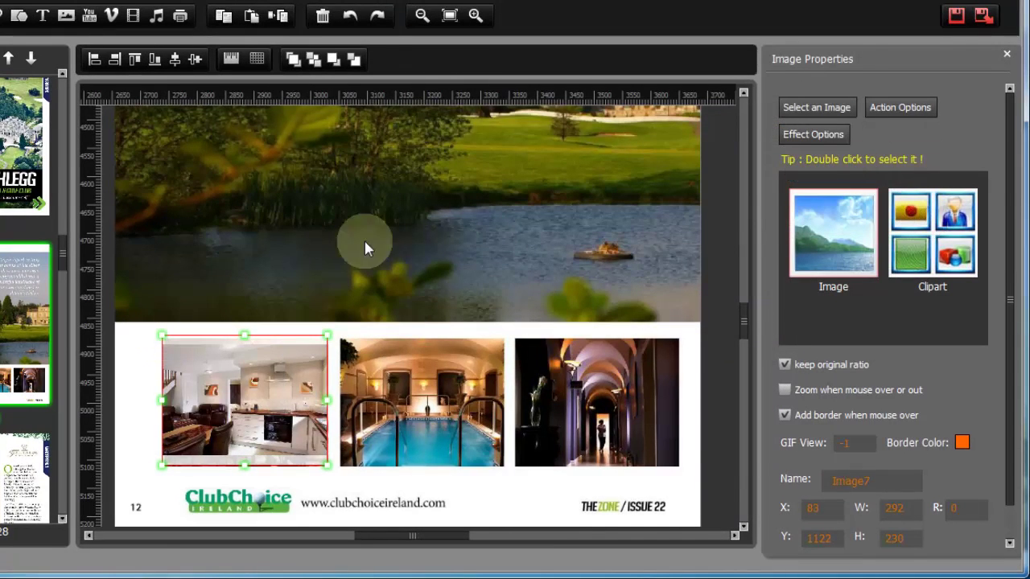
Step: Draw an embedded slideshow box about 354 wide over the lake in page 12's main photo
scroll(364, 245, "up", 3)
left_click(67, 18)
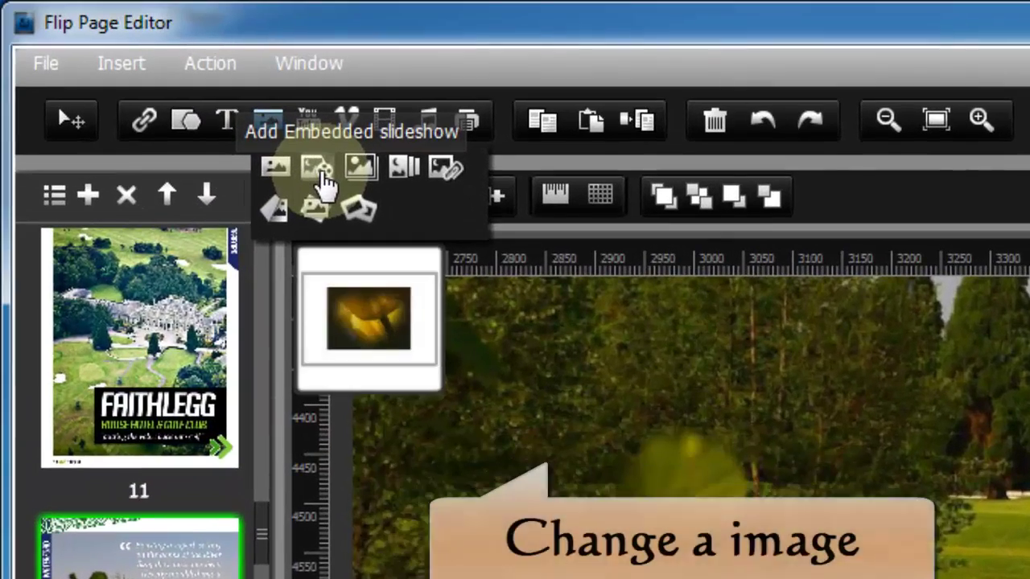
left_click(94, 44)
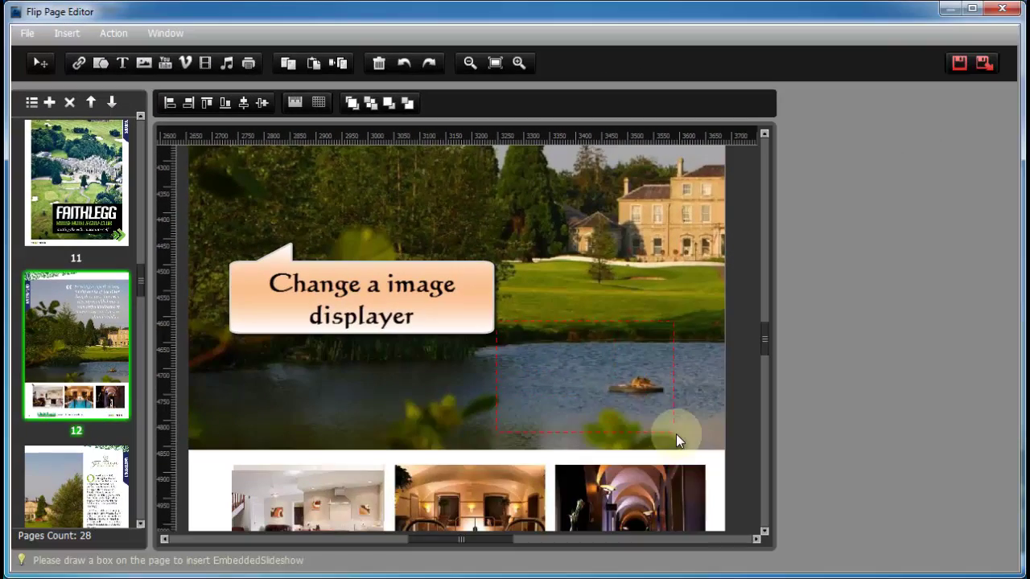
left_click_drag(630, 418, 577, 368)
Step: Load images 01, 03, 04 and 06 into the slideshow and enlarge its box to about 395 × 244
left_click(829, 146)
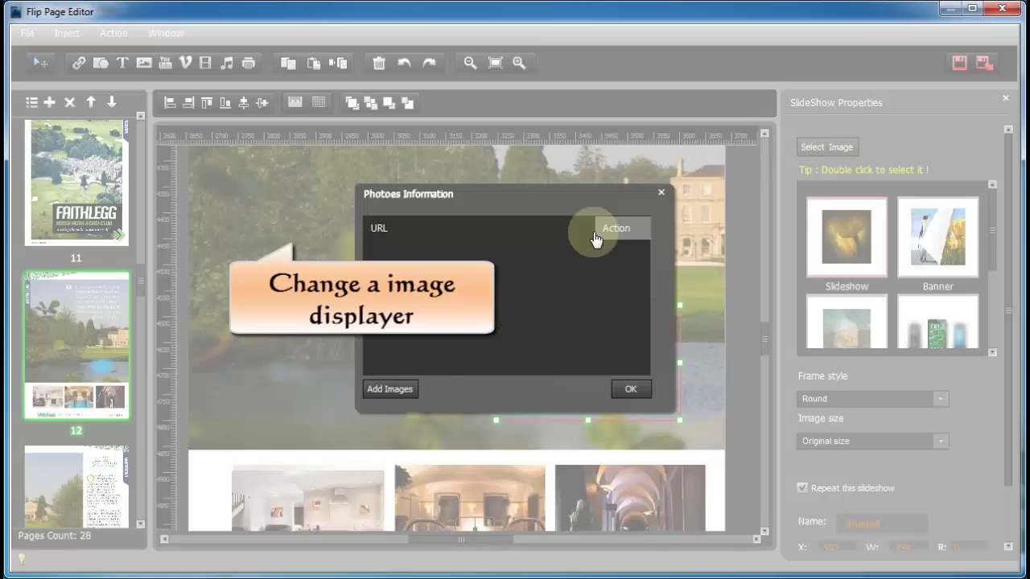
left_click(400, 389)
left_click(649, 153)
left_click(732, 153, "ctrl")
left_click(816, 153, "ctrl")
left_click(565, 270, "ctrl")
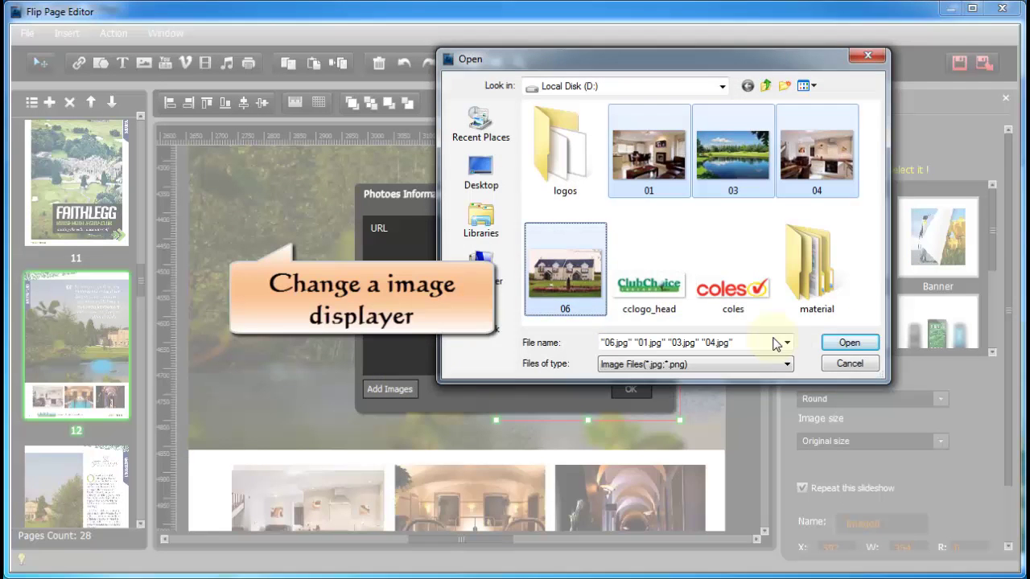
key("Return")
left_click(632, 388)
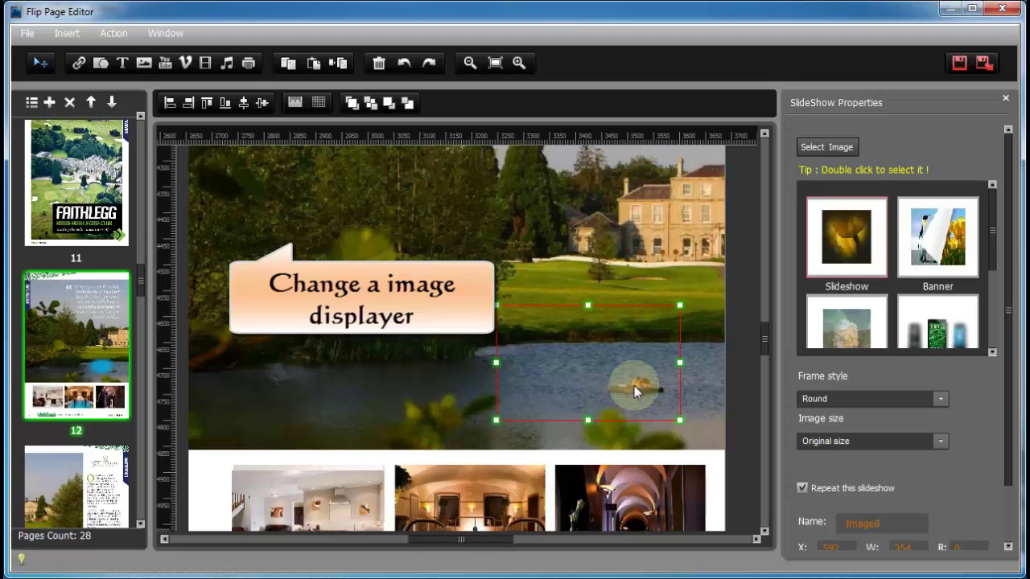
left_click_drag(680, 420, 702, 432)
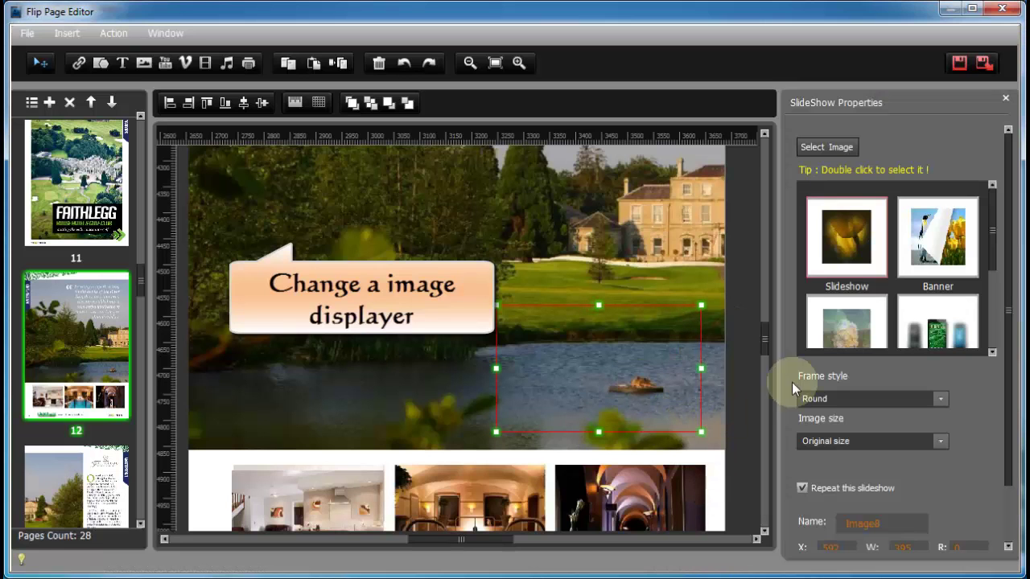
Step: Try the CarouselViewer and DynamicShowPhoto display styles on the slideshow, then return it to the Slideshow style
double_click(965, 318)
scroll(964, 315, "down", 3)
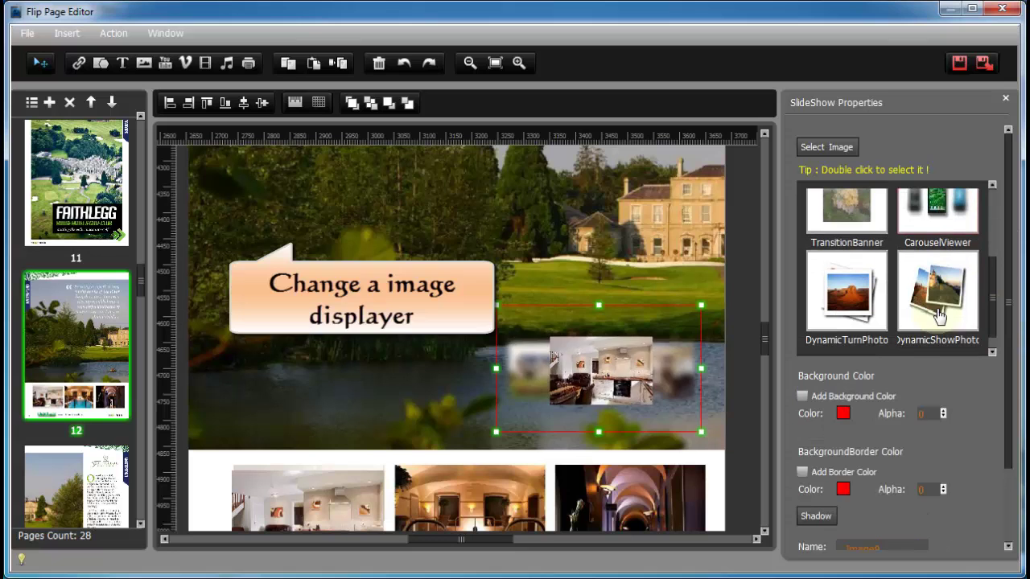
double_click(940, 317)
scroll(925, 281, "up", 2)
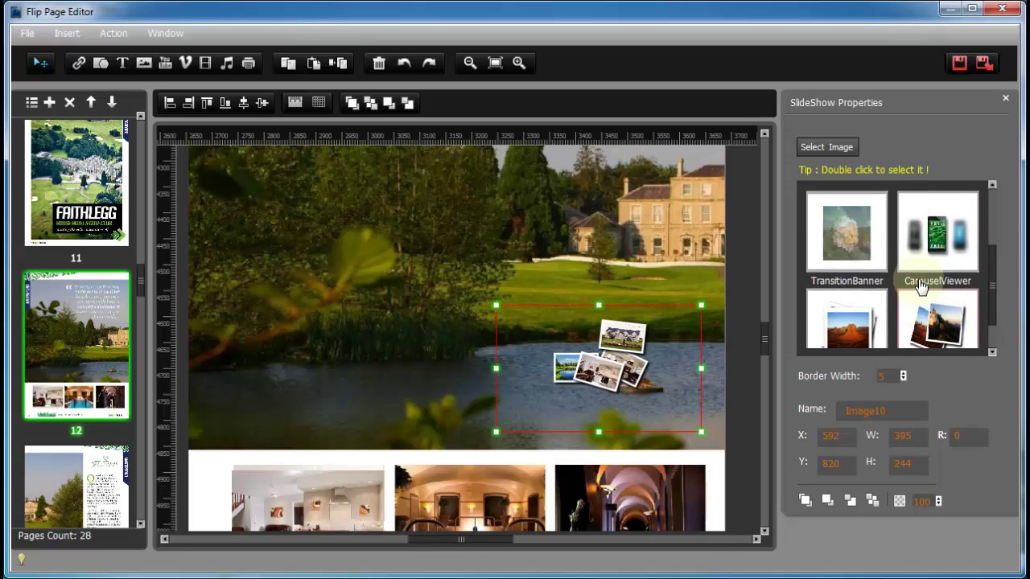
scroll(925, 282, "up", 1)
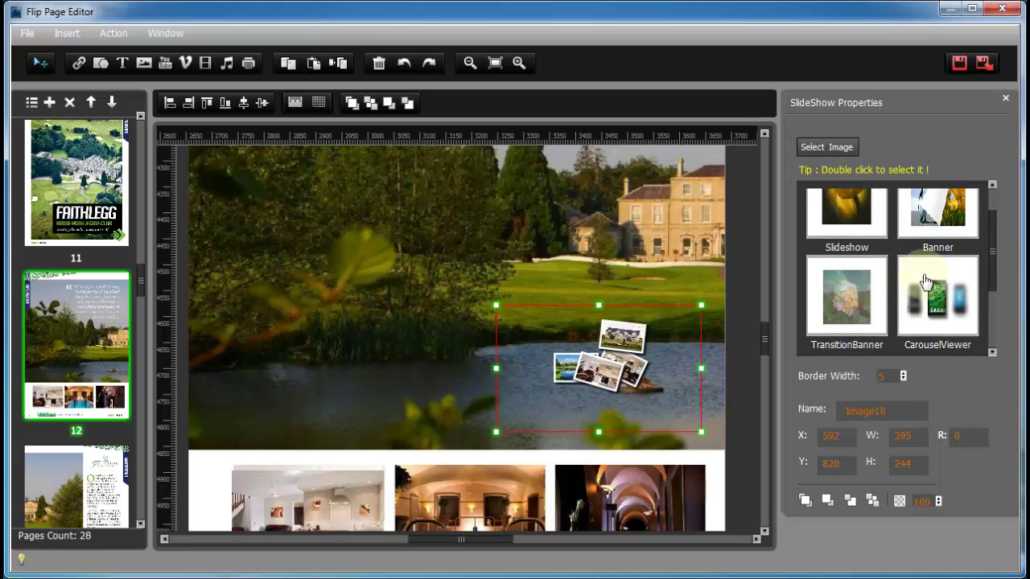
scroll(867, 267, "up", 1)
double_click(861, 263)
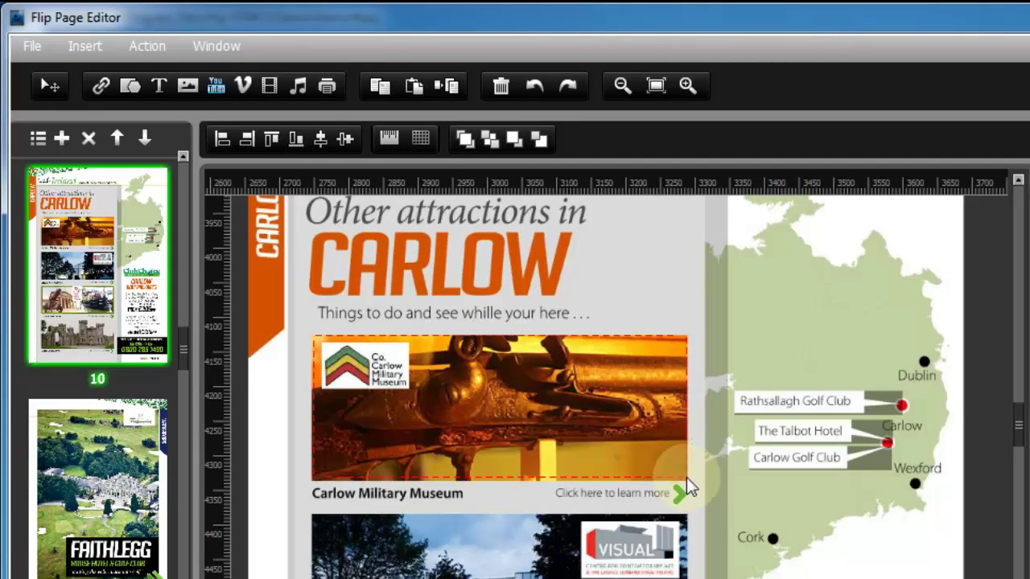
Step: Place a YouTube video about 538 × 229 over page 10's Carlow Military Museum photo and name it Hotel
left_click(685, 482)
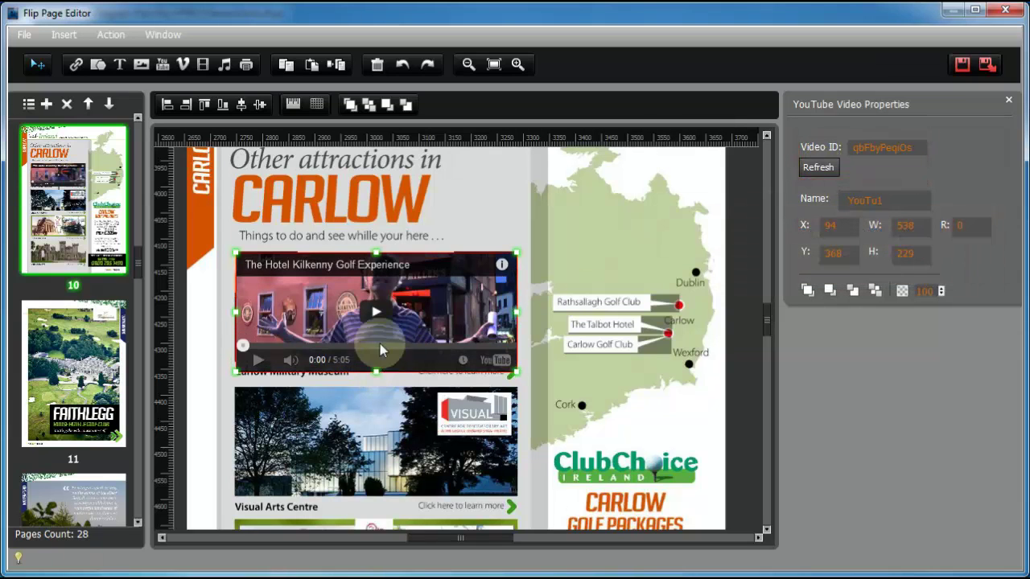
left_click_drag(381, 350, 375, 344)
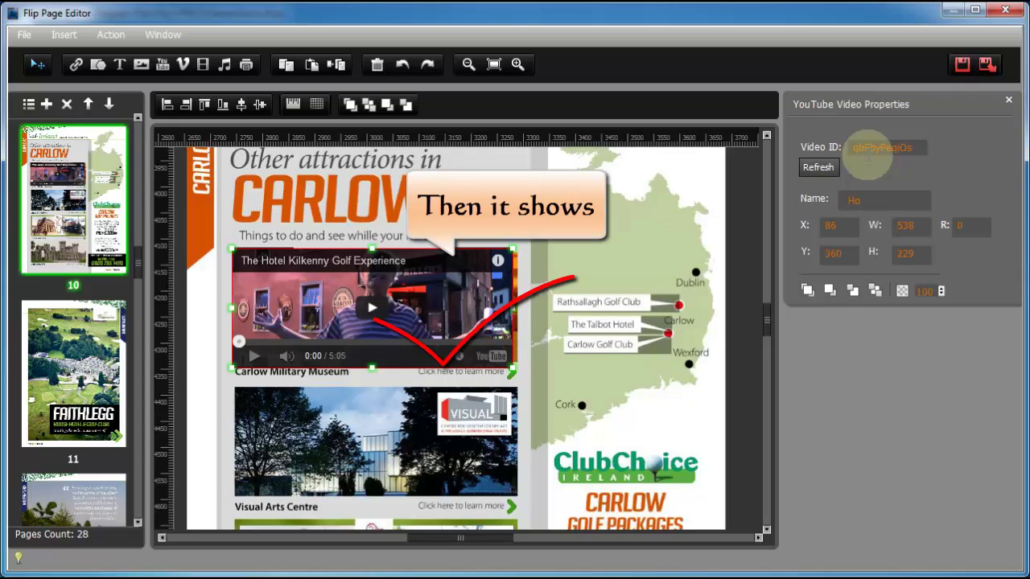
type("tel")
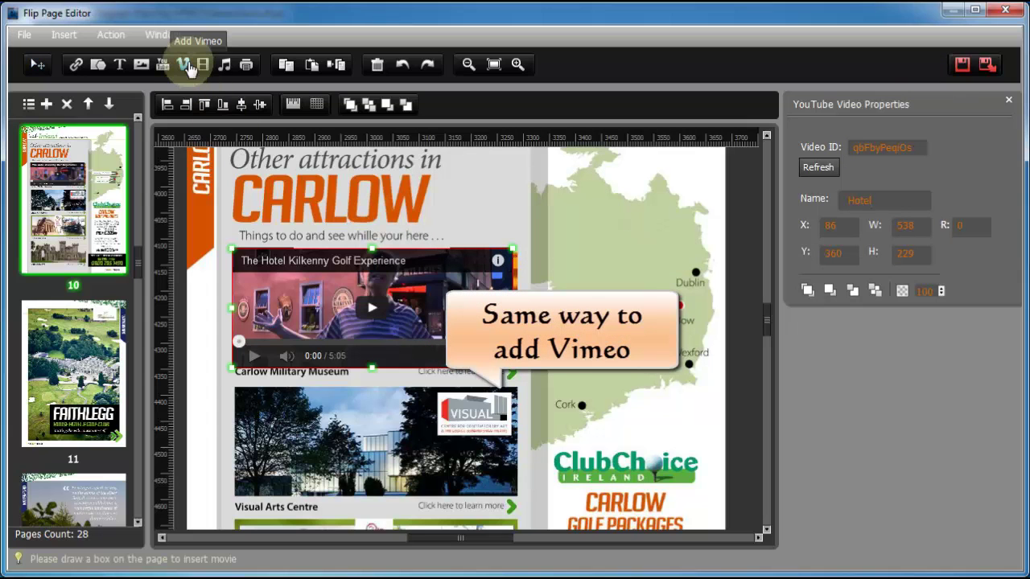
Step: Add a Vimeo video about 542 × 200 over the Visual Arts Centre photo and draw a standard movie player box
left_click_drag(239, 385, 342, 457)
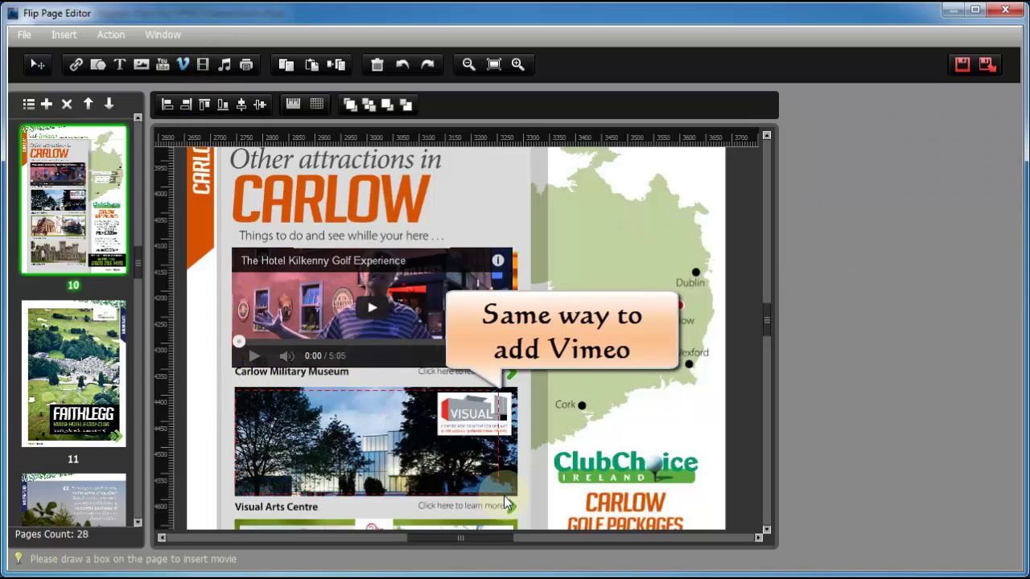
left_click_drag(503, 495, 517, 495)
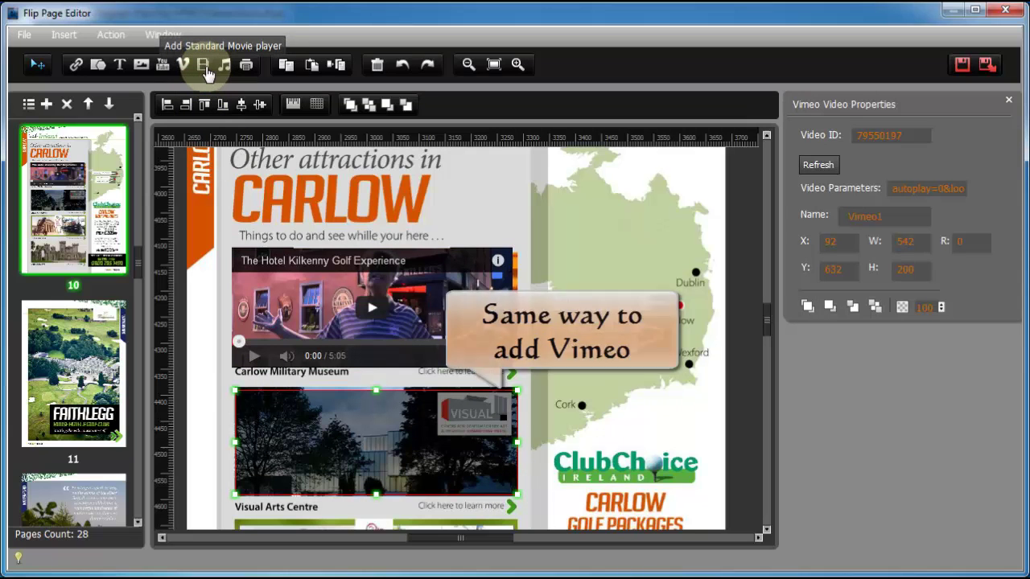
left_click(203, 66)
left_click_drag(552, 389, 735, 497)
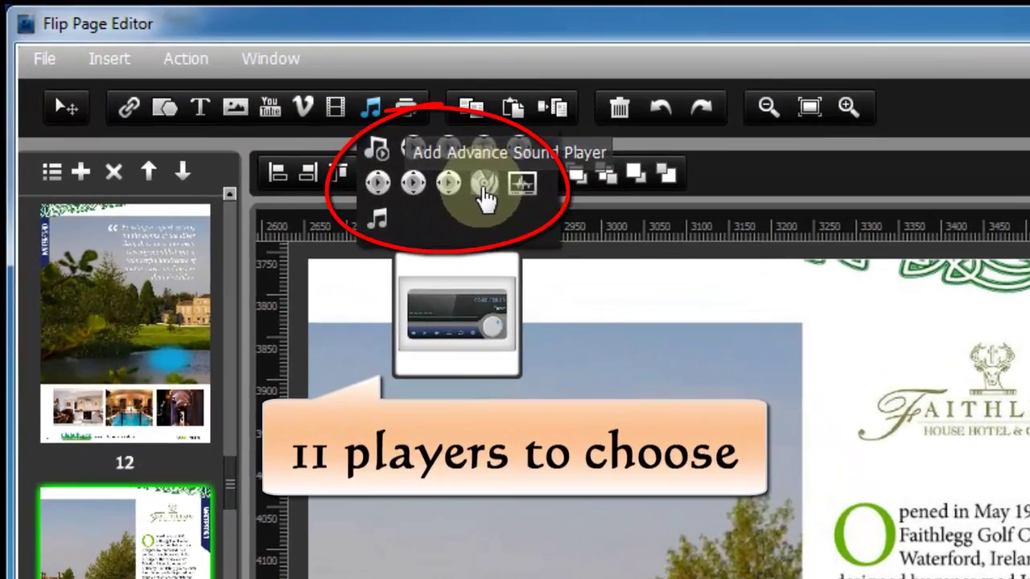
Step: Draw an Advance Sound Player about 477 × 145 on page 13's sky photo and load lasting-memories, meduza and please-come-back
left_click(486, 197)
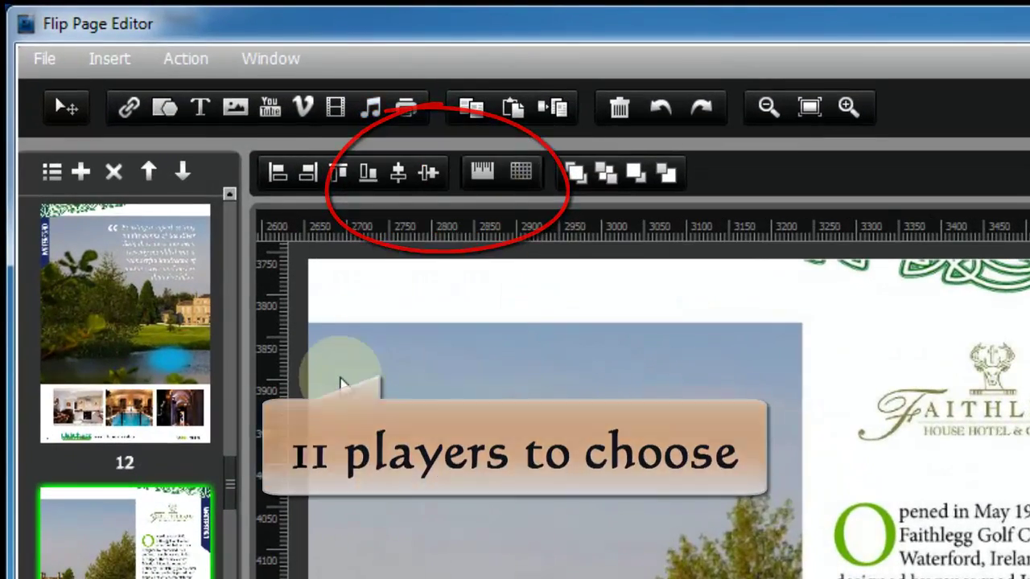
left_click_drag(338, 361, 742, 482)
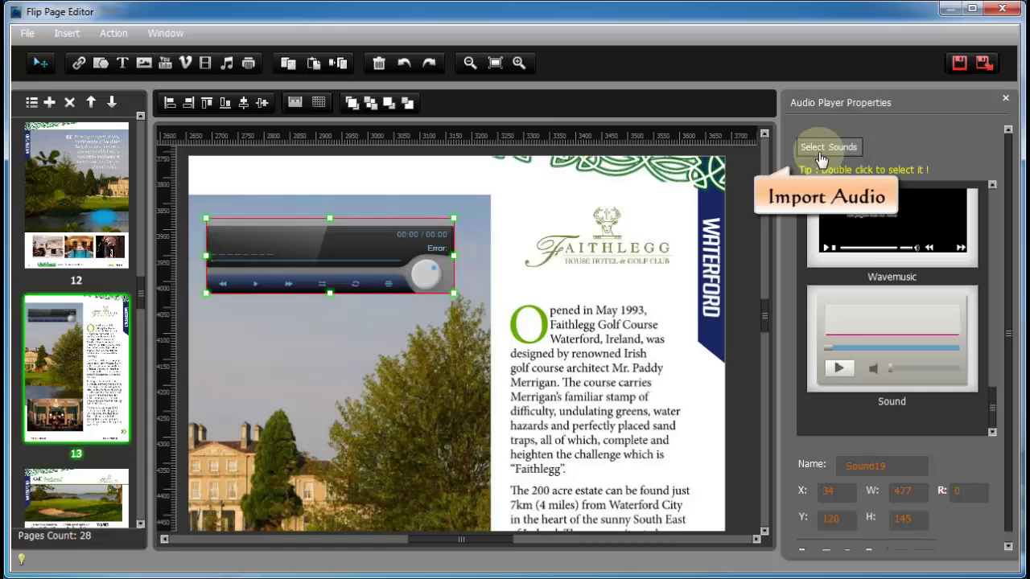
left_click(821, 153)
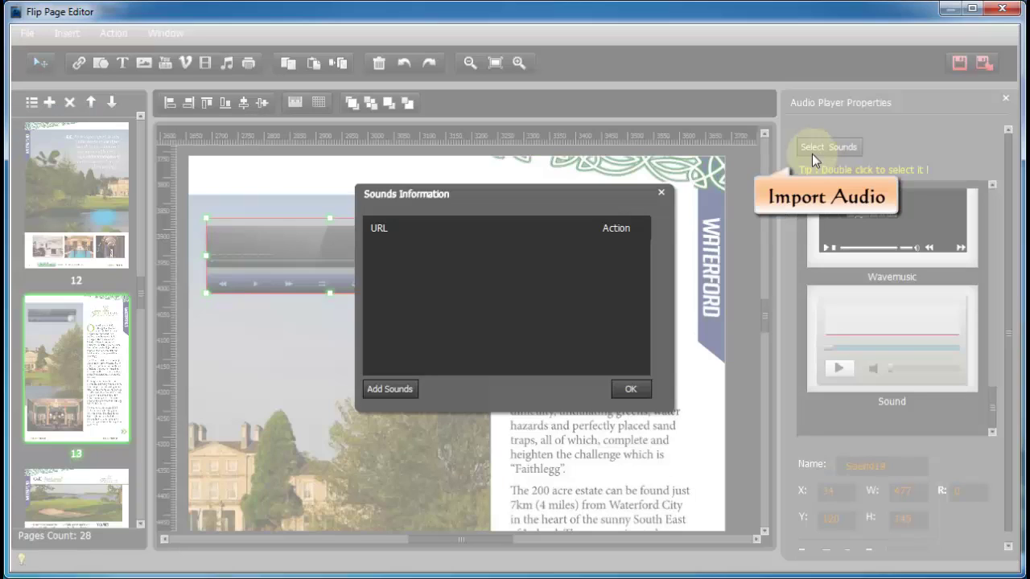
left_click(391, 391)
left_click(578, 188)
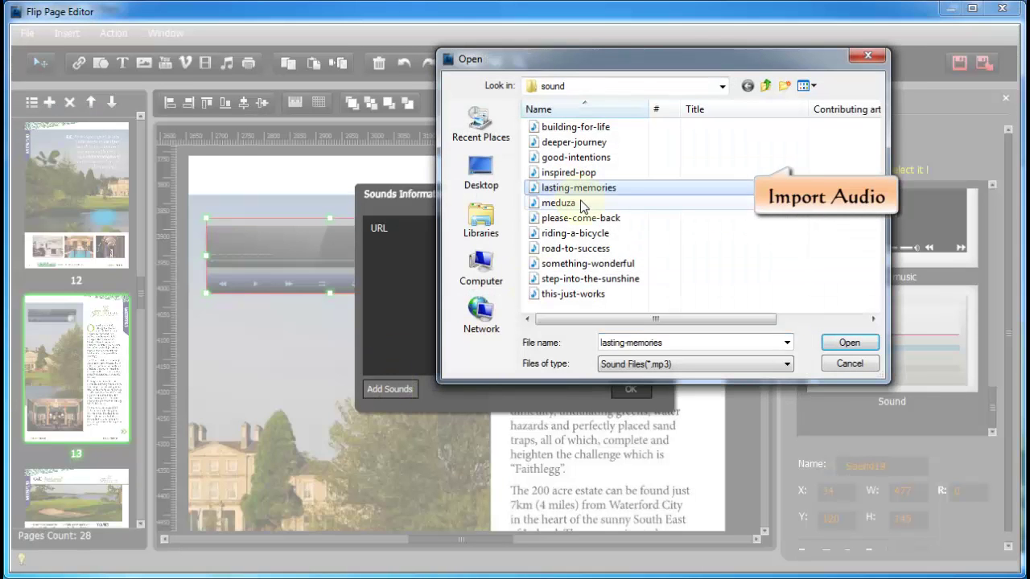
left_click(586, 218, "shift")
left_click(849, 342)
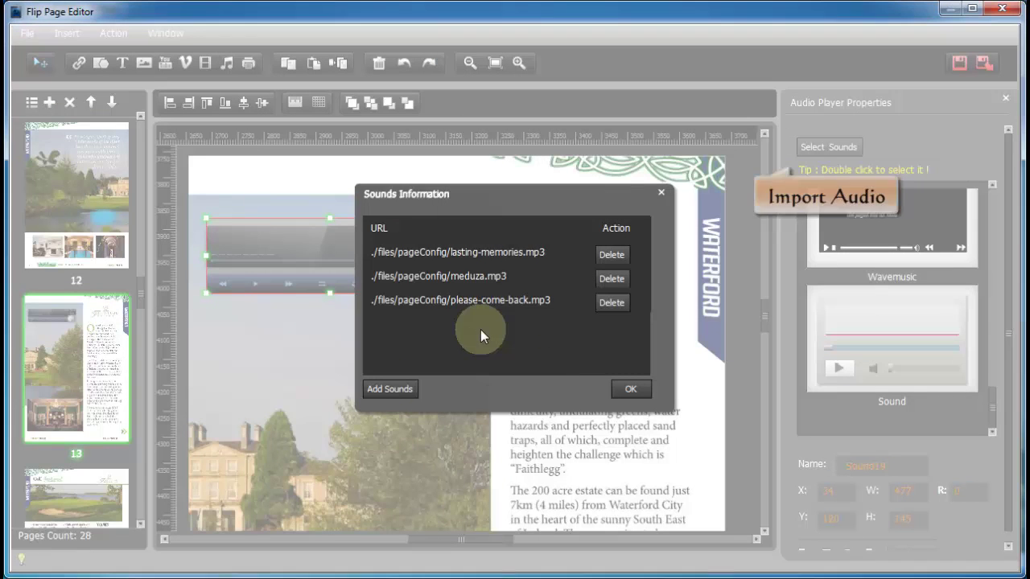
left_click(630, 391)
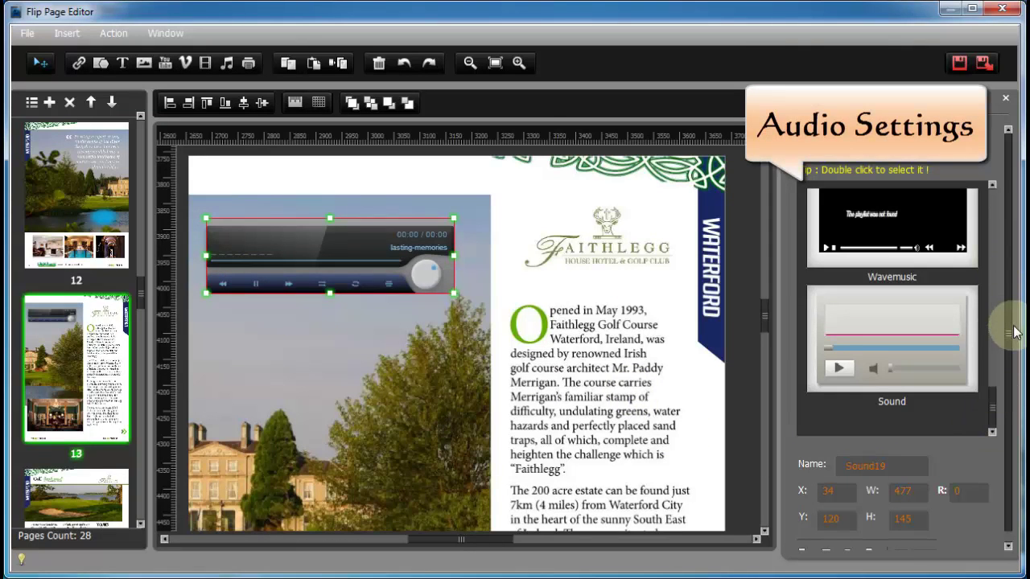
left_click_drag(1015, 333, 1020, 404)
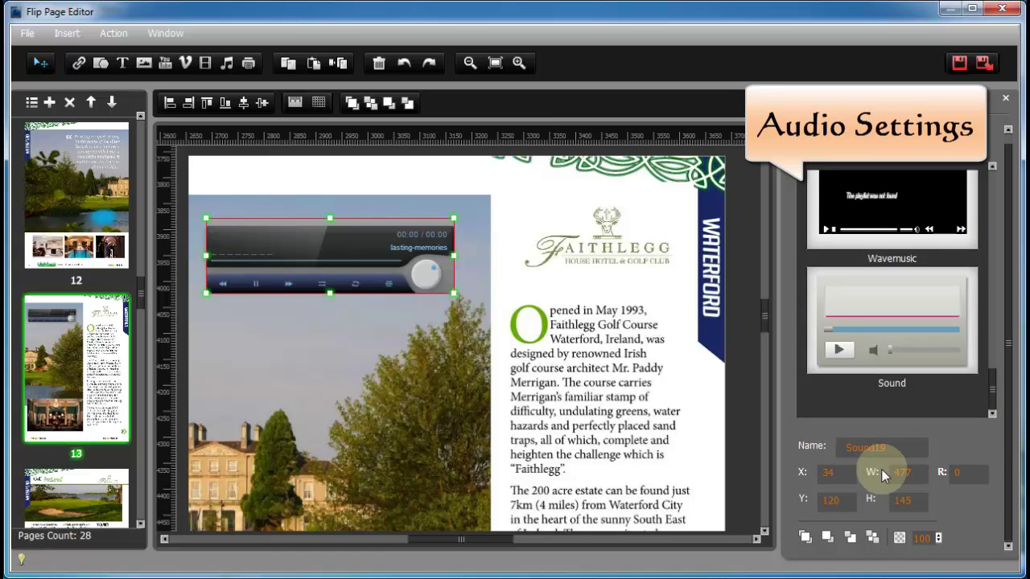
scroll(908, 354, "up", 4)
left_click_drag(1011, 355, 995, 230)
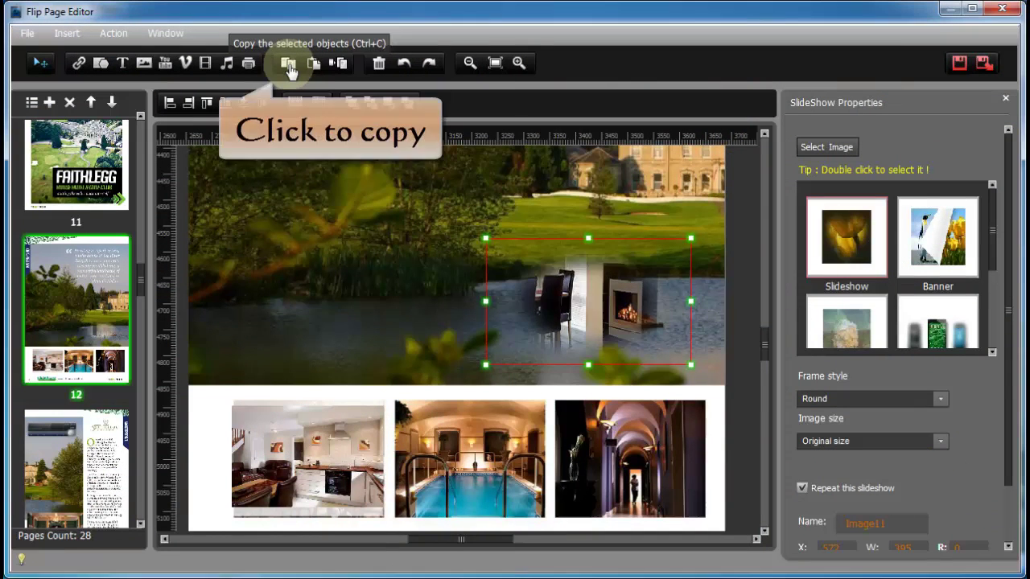
Step: Paste a copy of the lake slideshow onto page 12 and move it across the water to about X 75
left_click(317, 71)
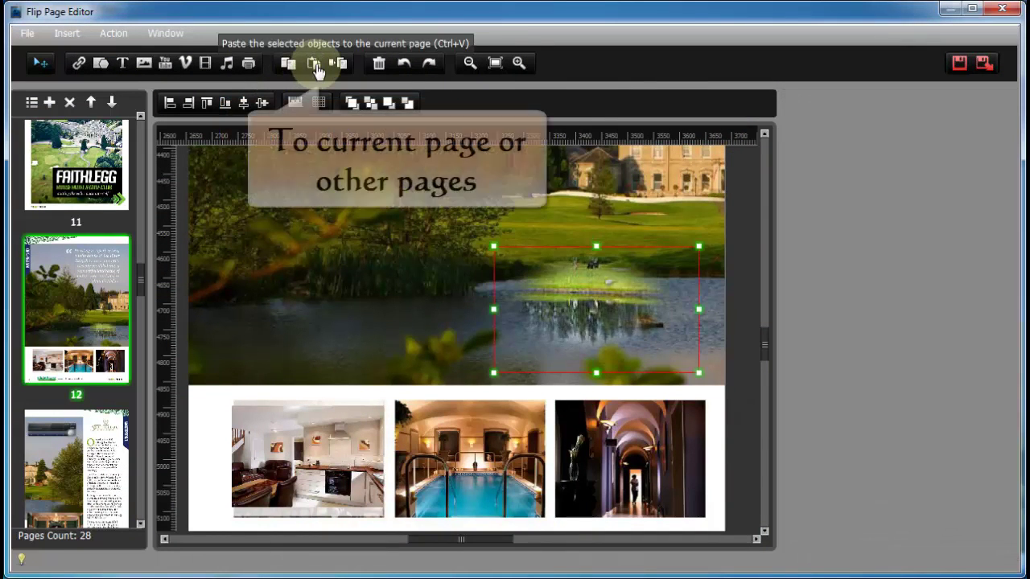
left_click_drag(322, 293, 320, 293)
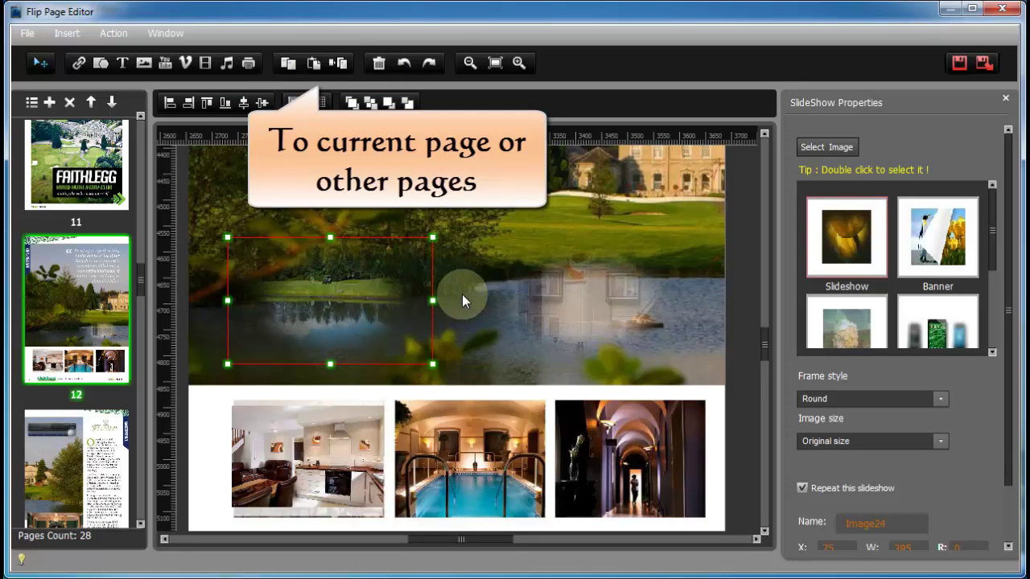
Step: Paste the lake slideshow onto other pages using the custom page range 2-4
left_click(344, 72)
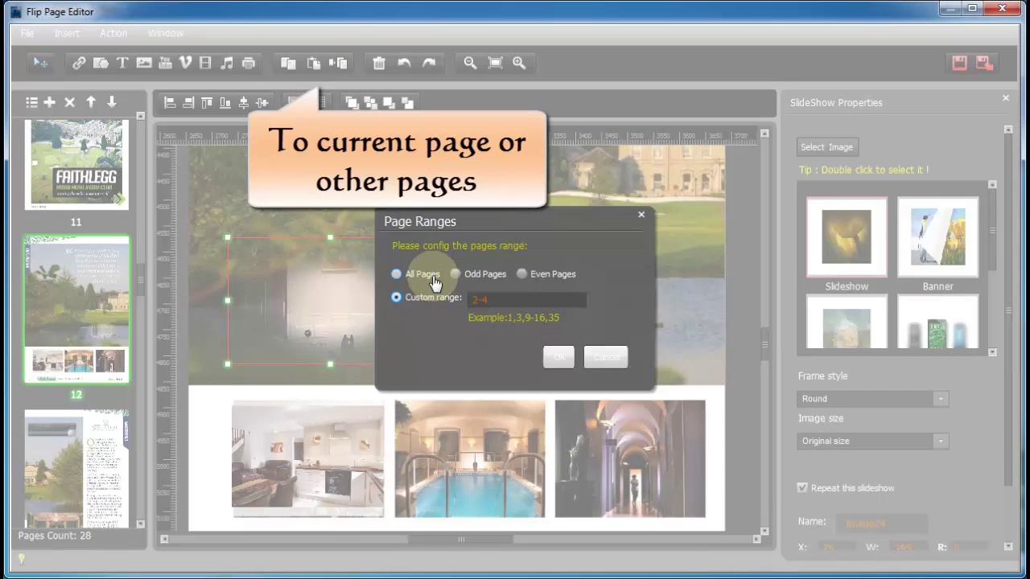
left_click(435, 282)
left_click(552, 282)
left_click(451, 309)
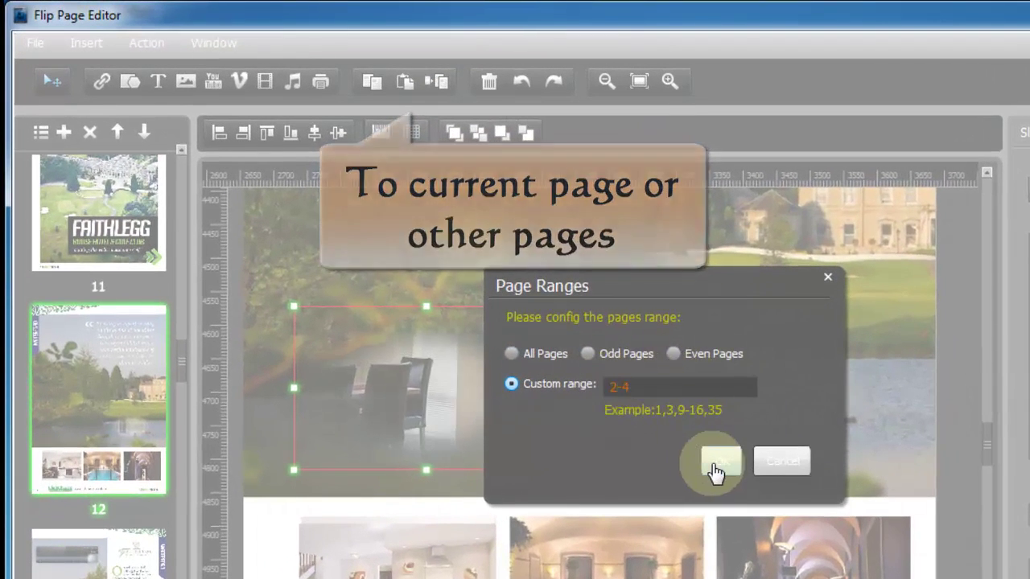
left_click(718, 461)
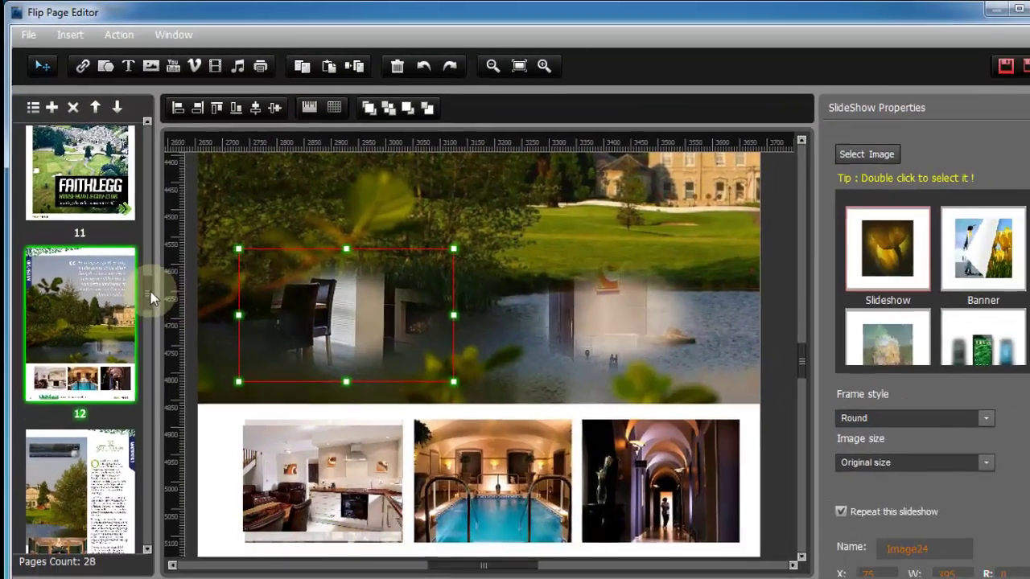
Step: Move page 2's slideshow copy down onto the golf course photo, and undo the last change
left_click_drag(151, 298, 143, 160)
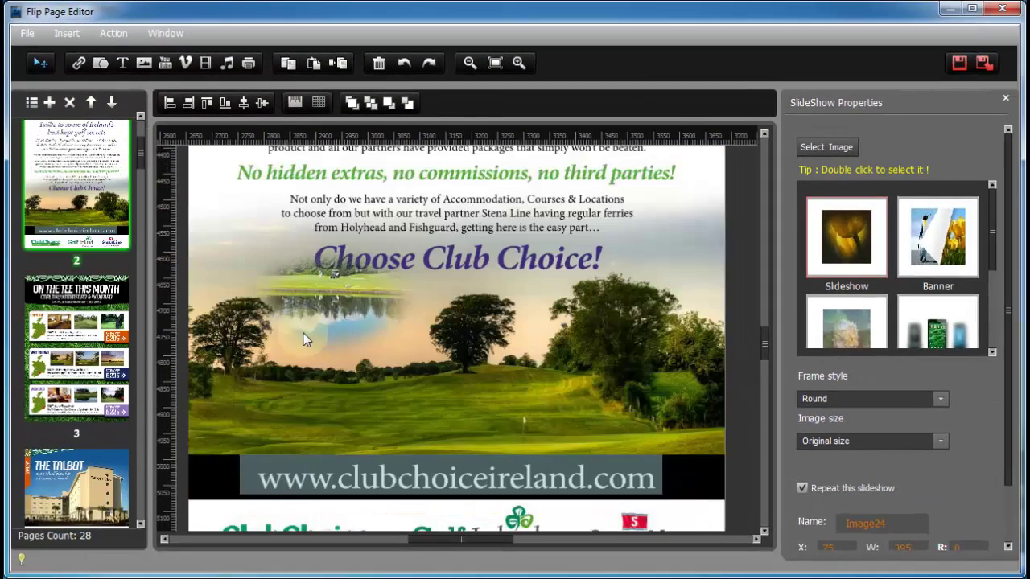
left_click(327, 299)
left_click_drag(327, 298, 355, 376)
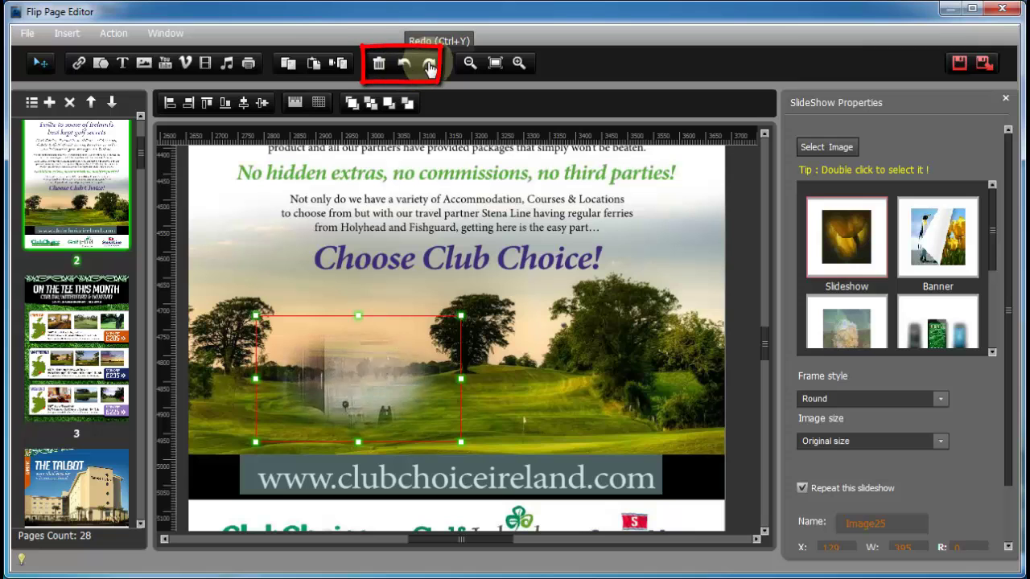
left_click(407, 71)
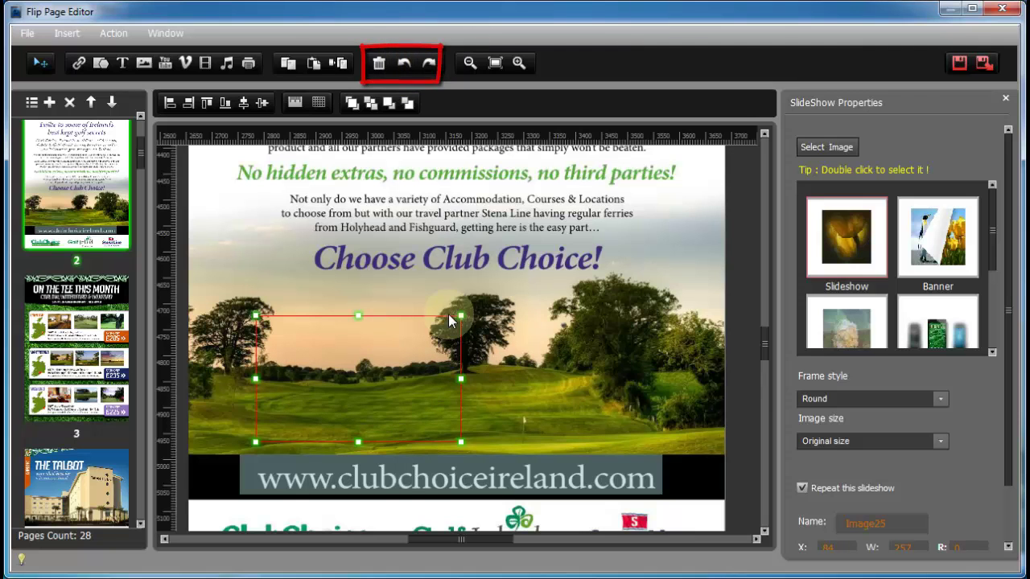
Step: Examine the pasted slideshow copy on page 3, both at whole-page size and enlarged around the Waterford offer
left_click(81, 372)
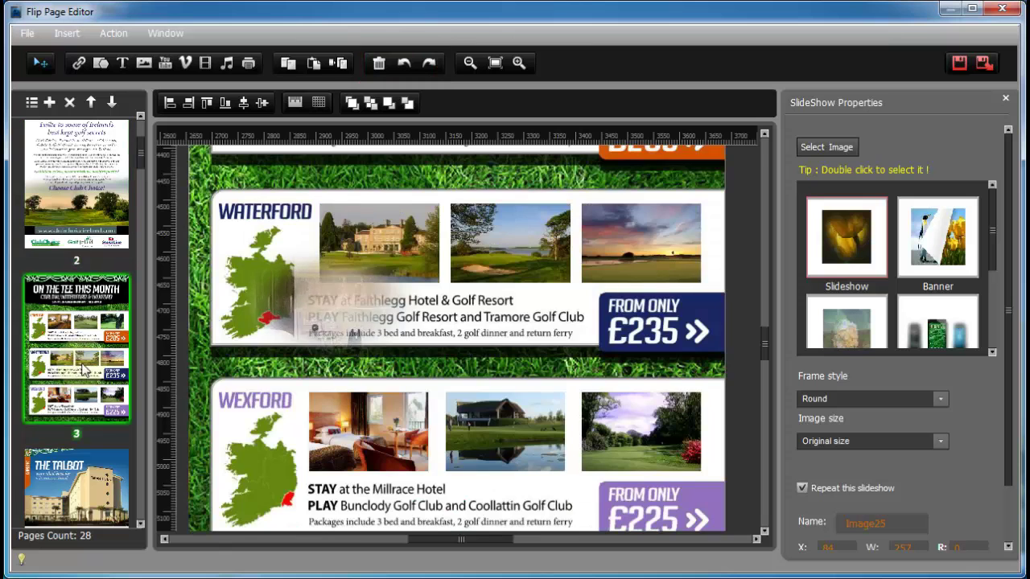
left_click(117, 247)
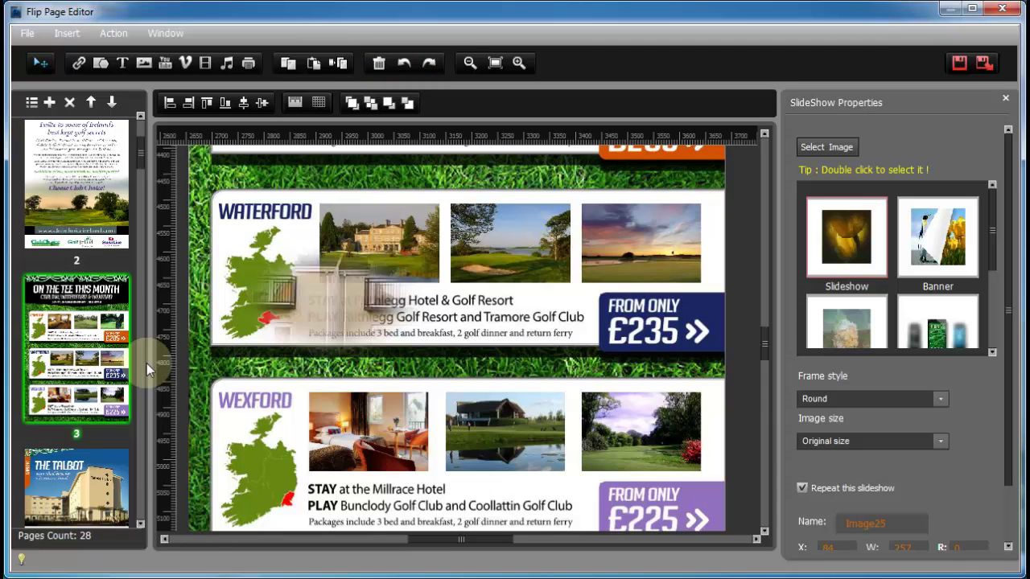
left_click(115, 364)
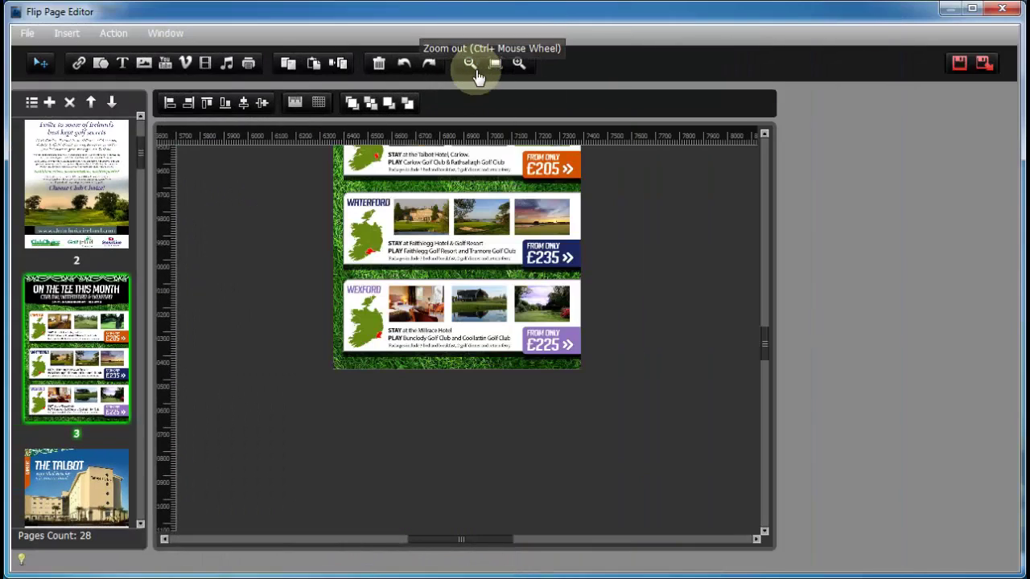
scroll(765, 346, "up", 5)
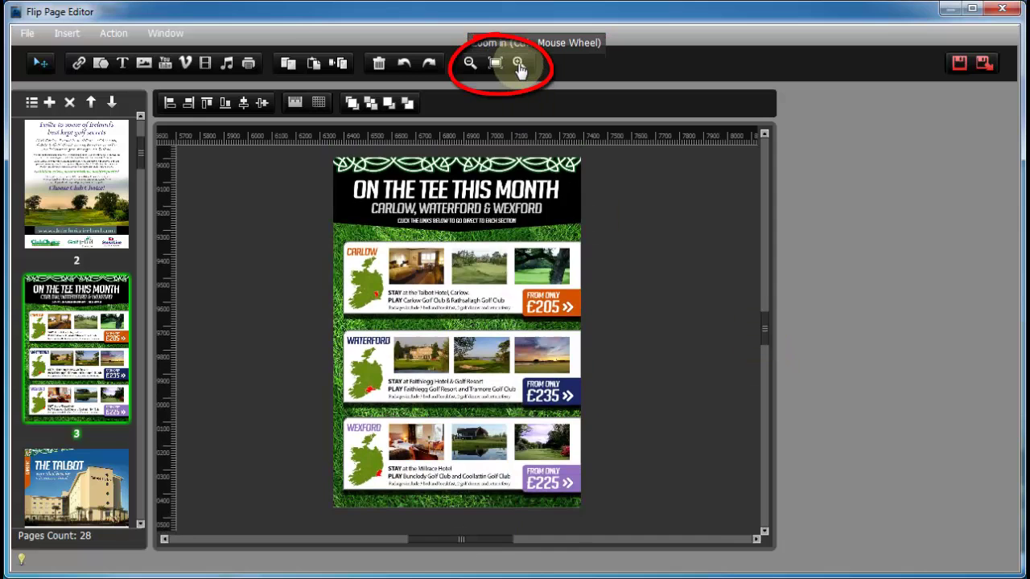
left_click(518, 64)
left_click(519, 64)
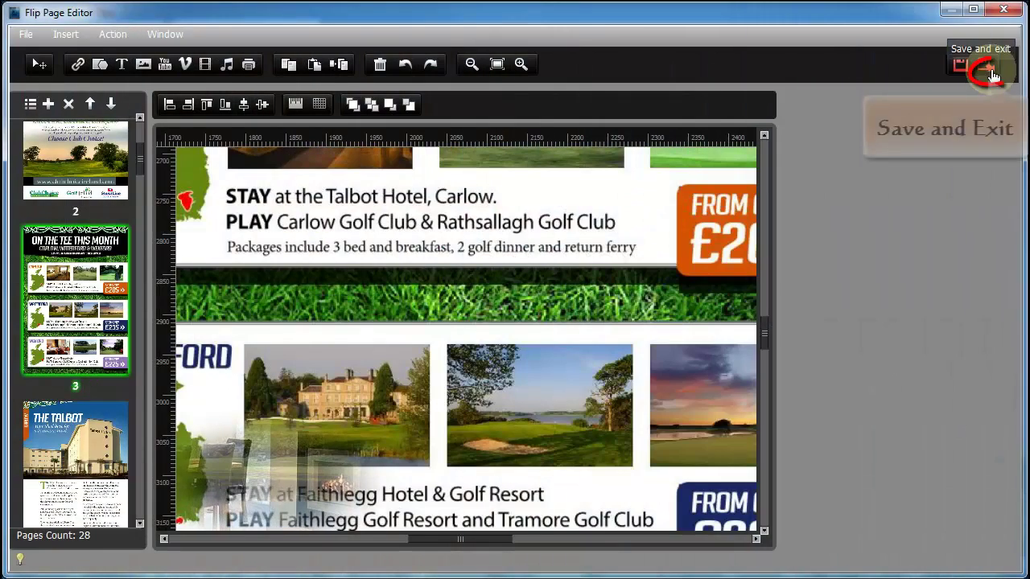
Step: Save the page edits, exit the page editor, and open the flipbook's preview in the web browser
left_click(977, 64)
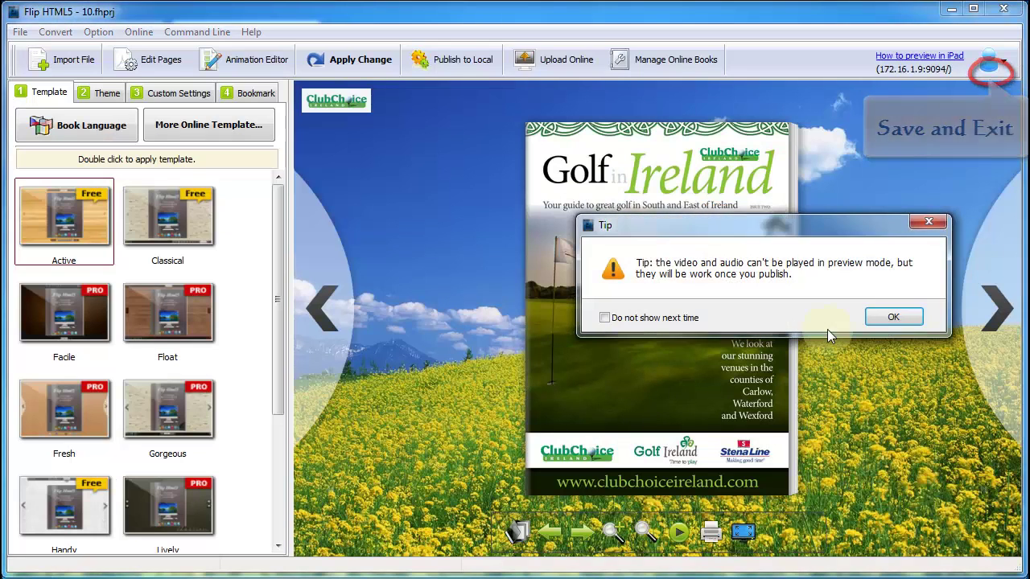
left_click(918, 316)
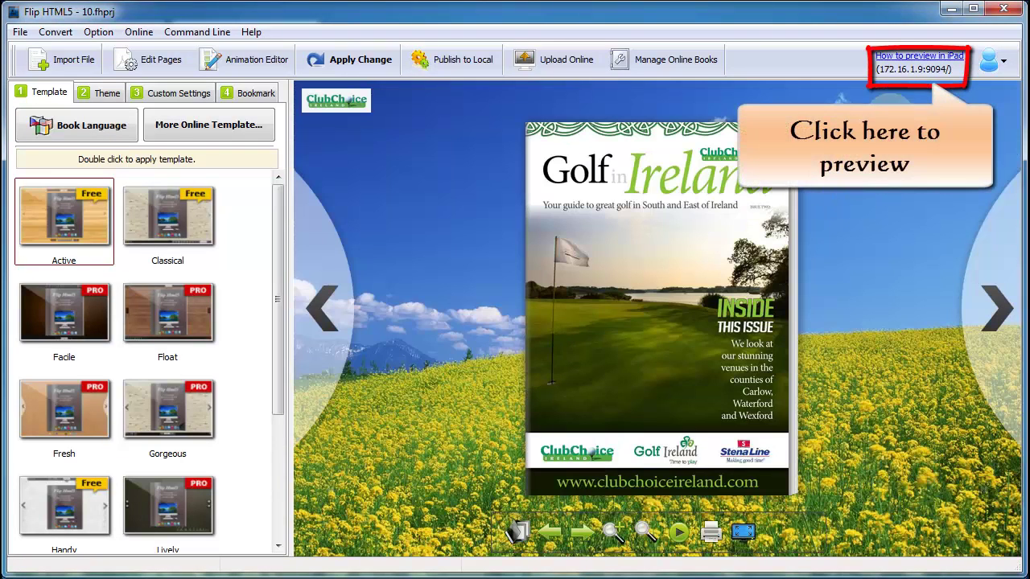
left_click(905, 76)
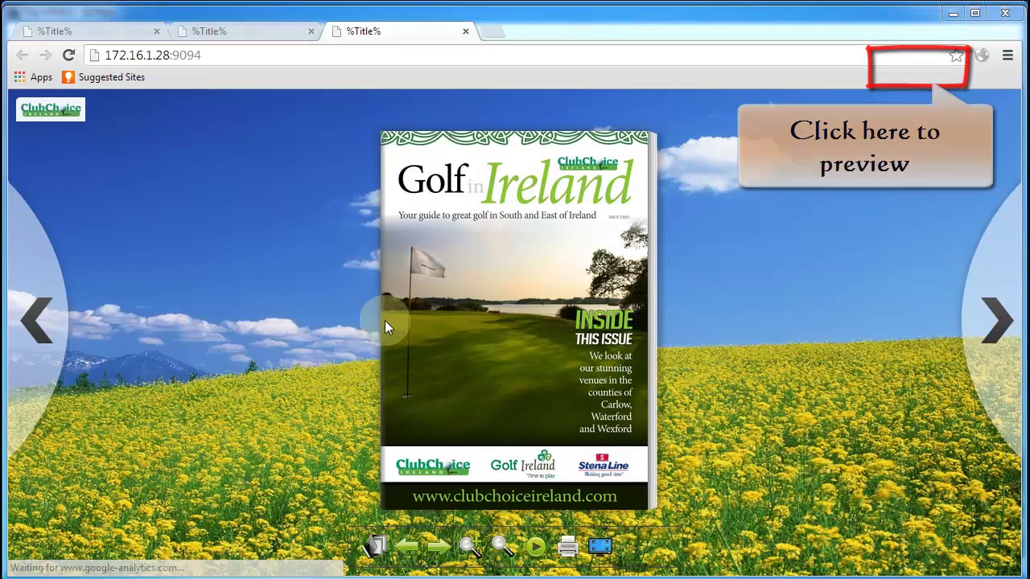
Step: Turn the previewed flipbook to pages 4 and 5 and examine the red arrow shape over the bedroom photo up close
left_click(630, 507)
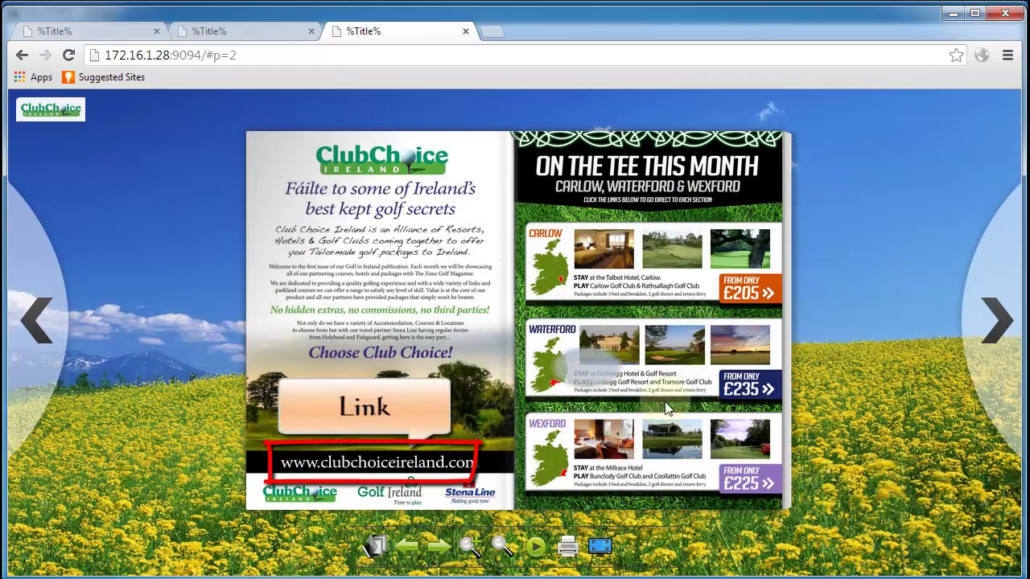
left_click(748, 456)
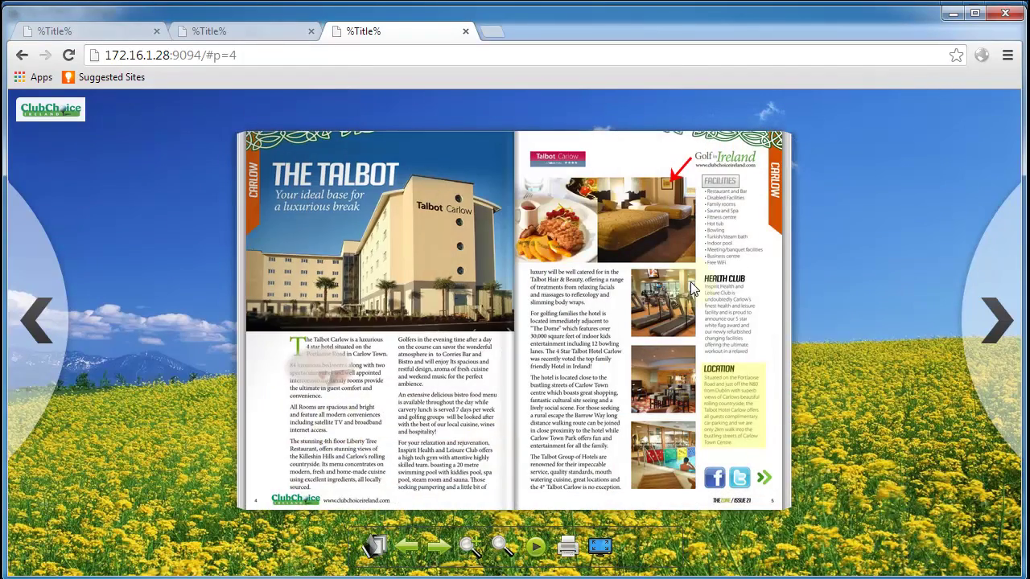
left_click(689, 280)
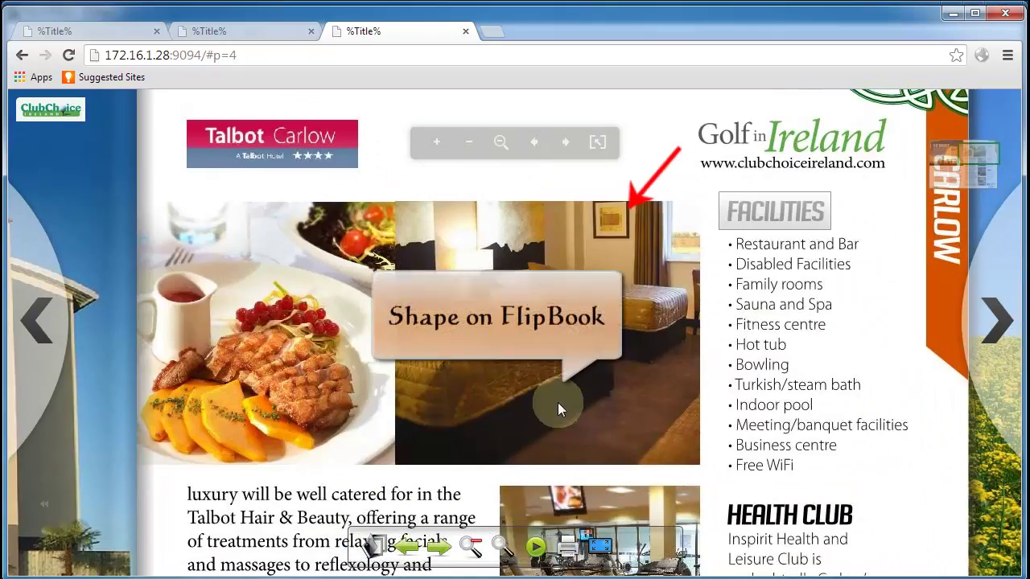